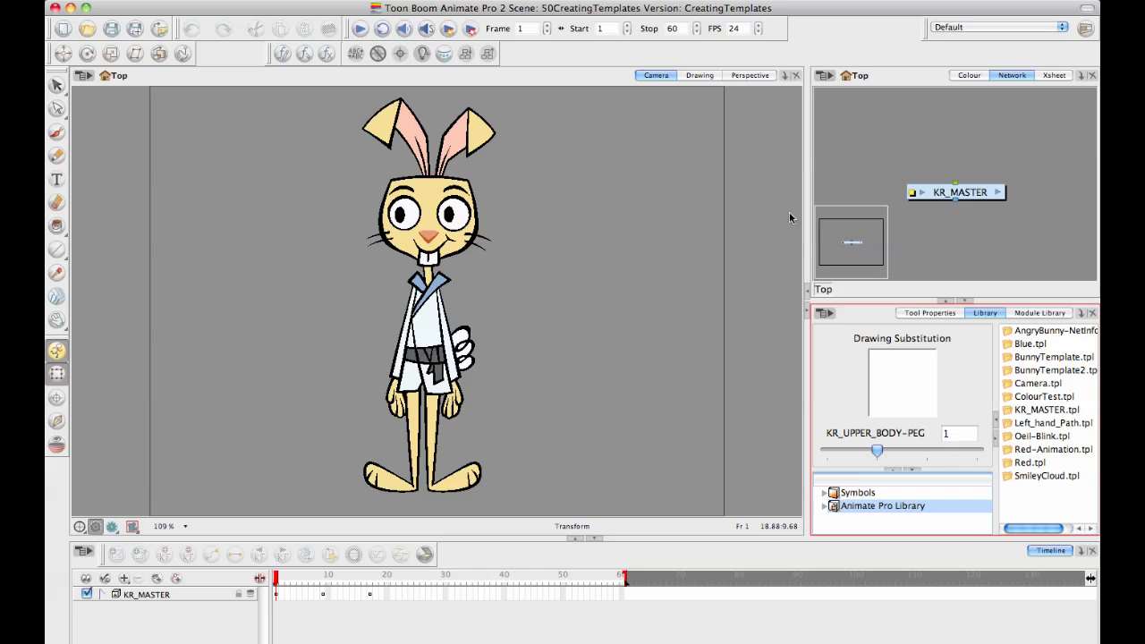
Widen the Network and Library area, and delete the existing KR_MASTER layer from the scene
{"action": "left_click_drag", "start_coordinate": [808, 242], "coordinate": [753, 243]}
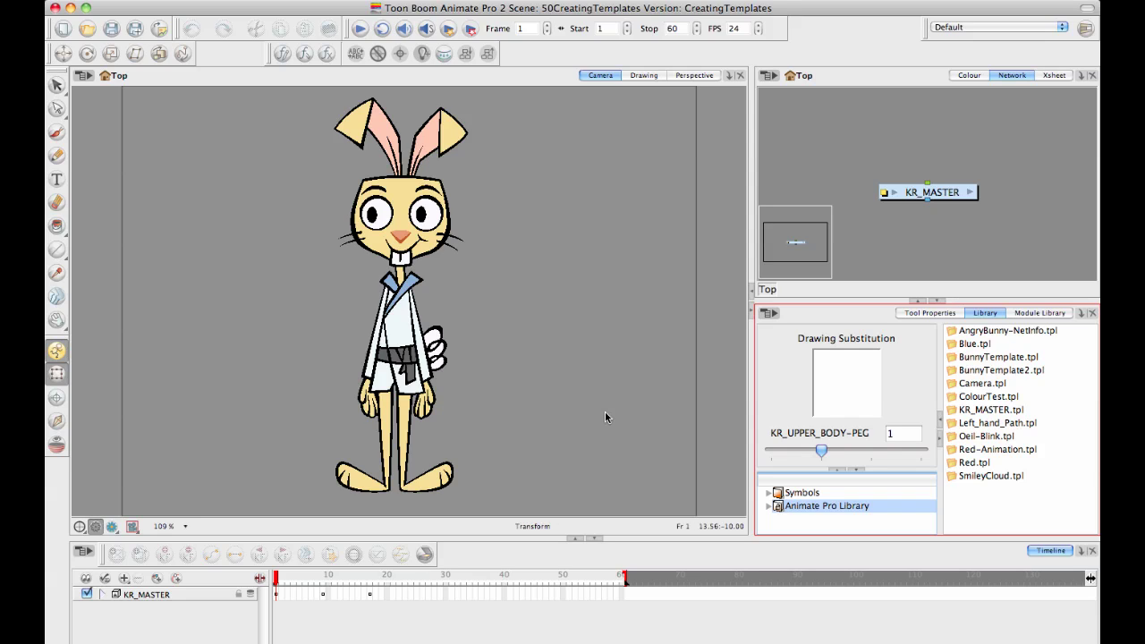
{"action": "left_click", "coordinate": [998, 410]}
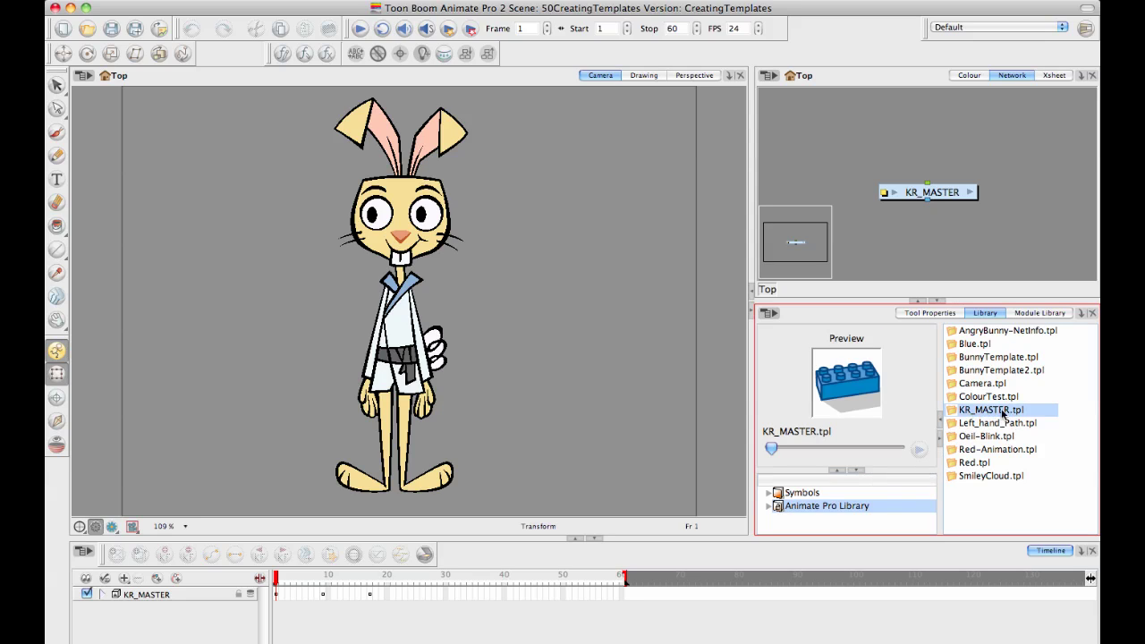
{"action": "left_click", "coordinate": [151, 592]}
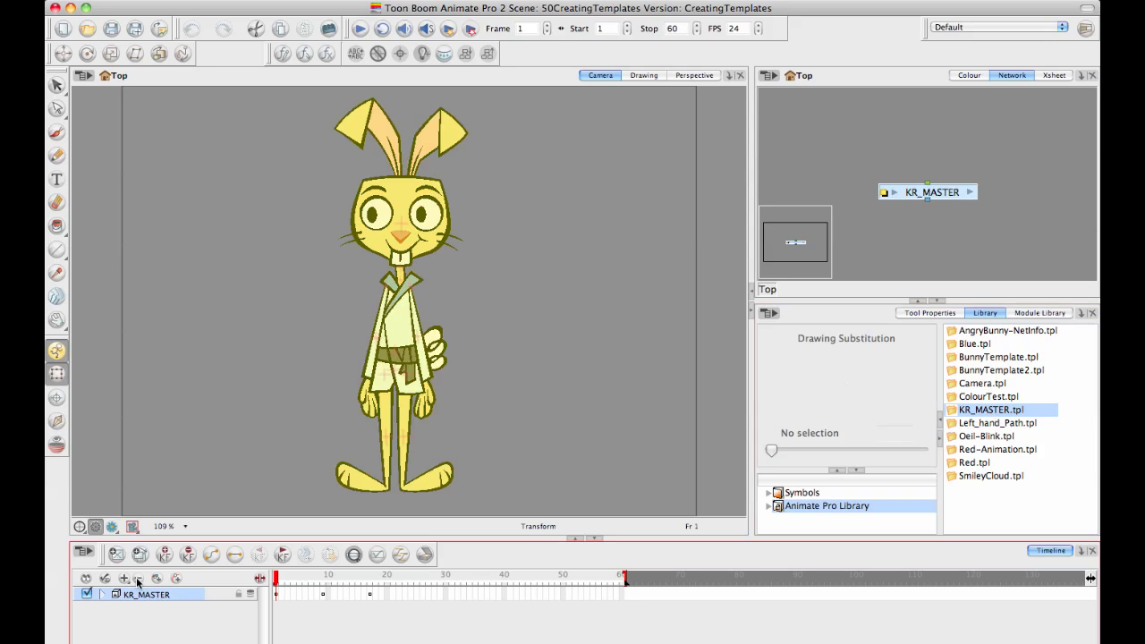
{"action": "left_click", "coordinate": [139, 579]}
{"action": "left_click", "coordinate": [666, 353]}
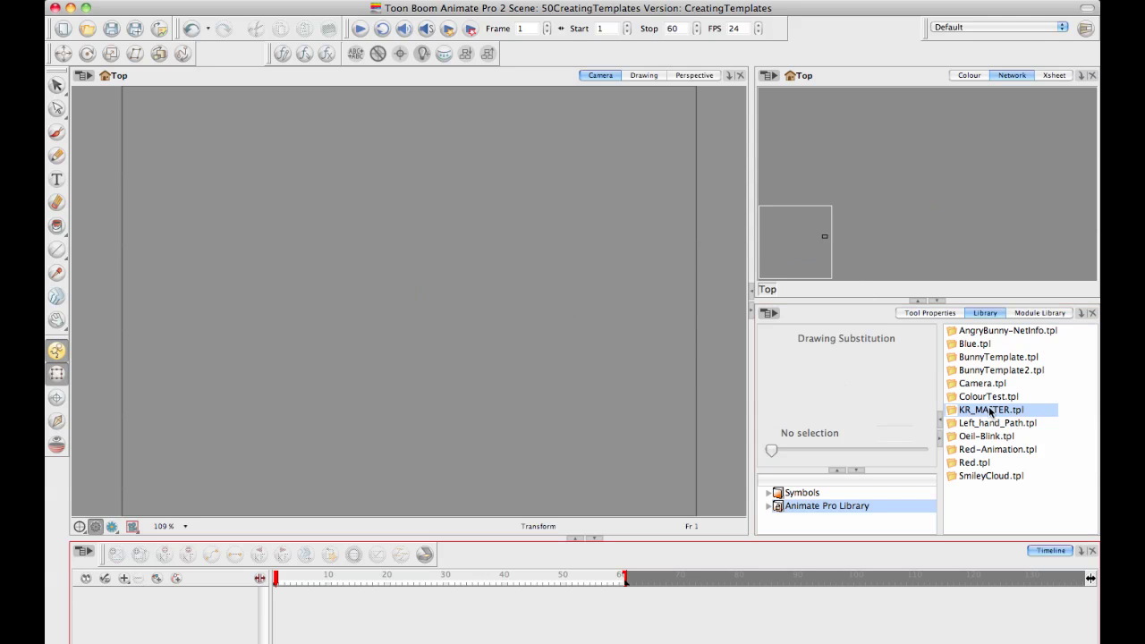
Import the KR_MASTER.tpl template from the library into the scene, starting at frame 1
{"action": "left_click", "coordinate": [956, 410]}
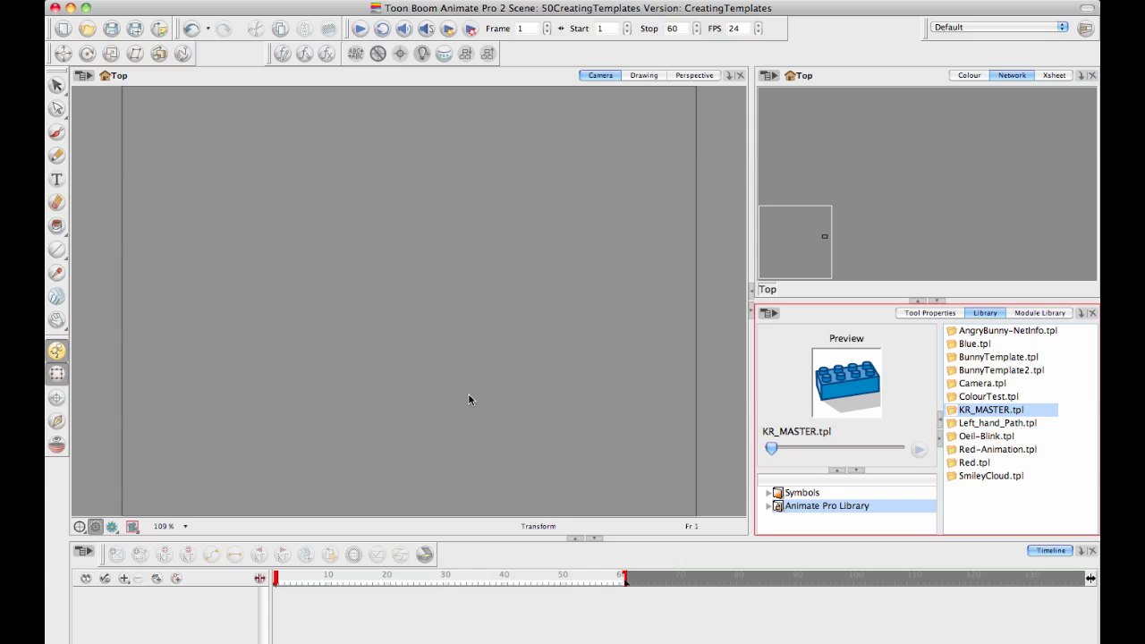
{"action": "left_click_drag", "start_coordinate": [468, 400], "coordinate": [469, 400]}
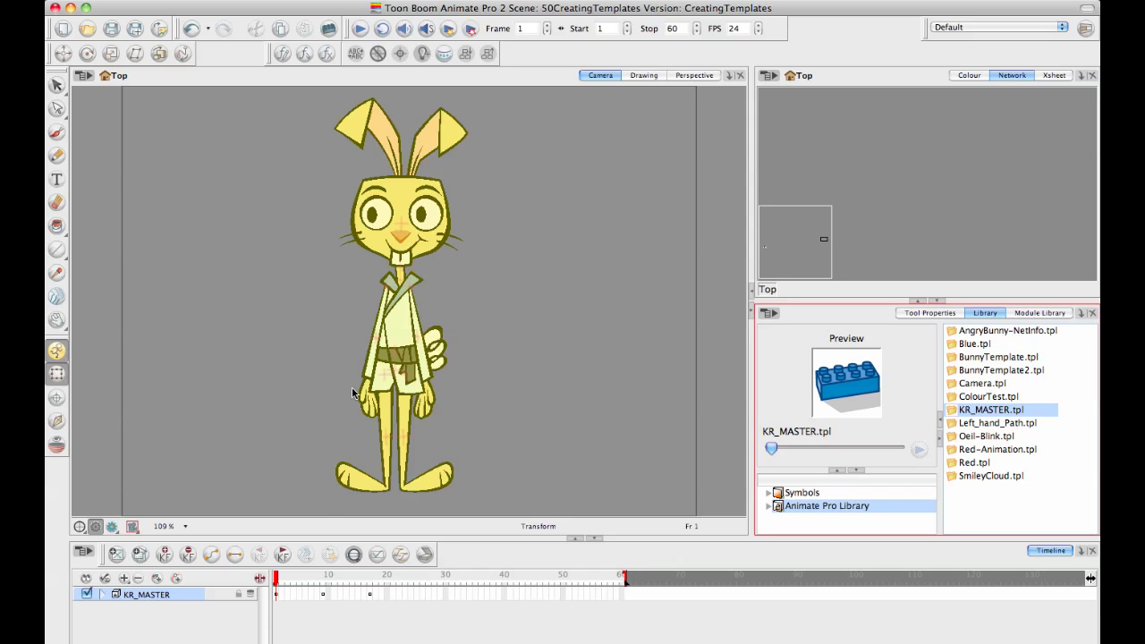
{"action": "mouse_move", "coordinate": [277, 579]}
{"action": "left_mouse_down"}
{"action": "mouse_move", "coordinate": [396, 581]}
{"action": "mouse_move", "coordinate": [277, 582]}
{"action": "left_mouse_up"}
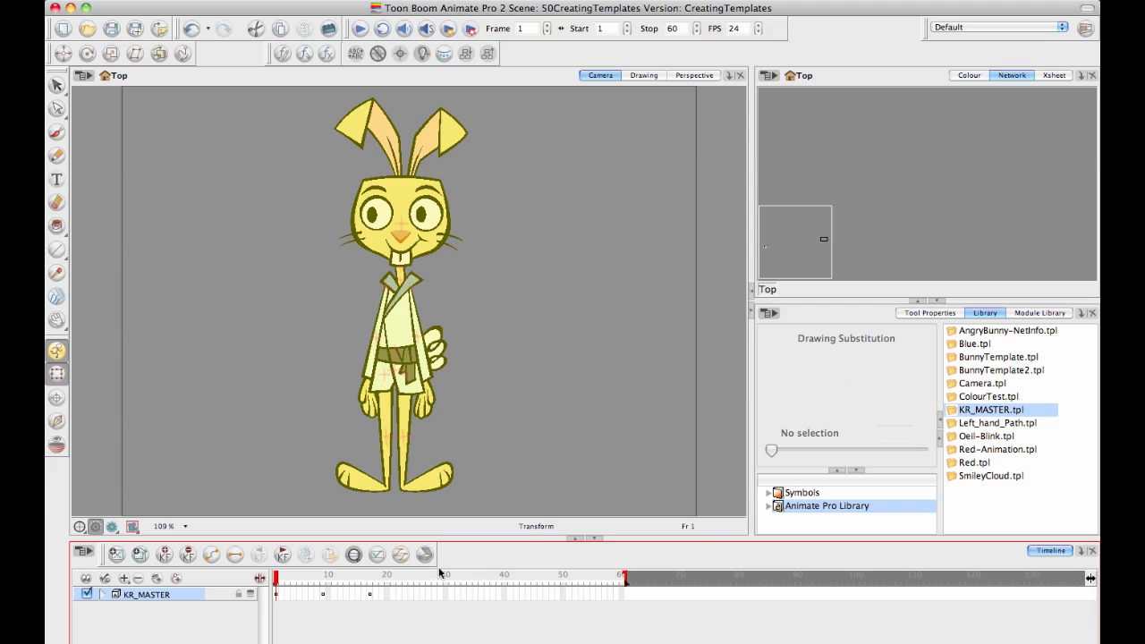
Move the three-quarter pose from frame 9 to frame 1 and clear all the frames after it
{"action": "left_click_drag", "start_coordinate": [281, 583], "coordinate": [324, 579]}
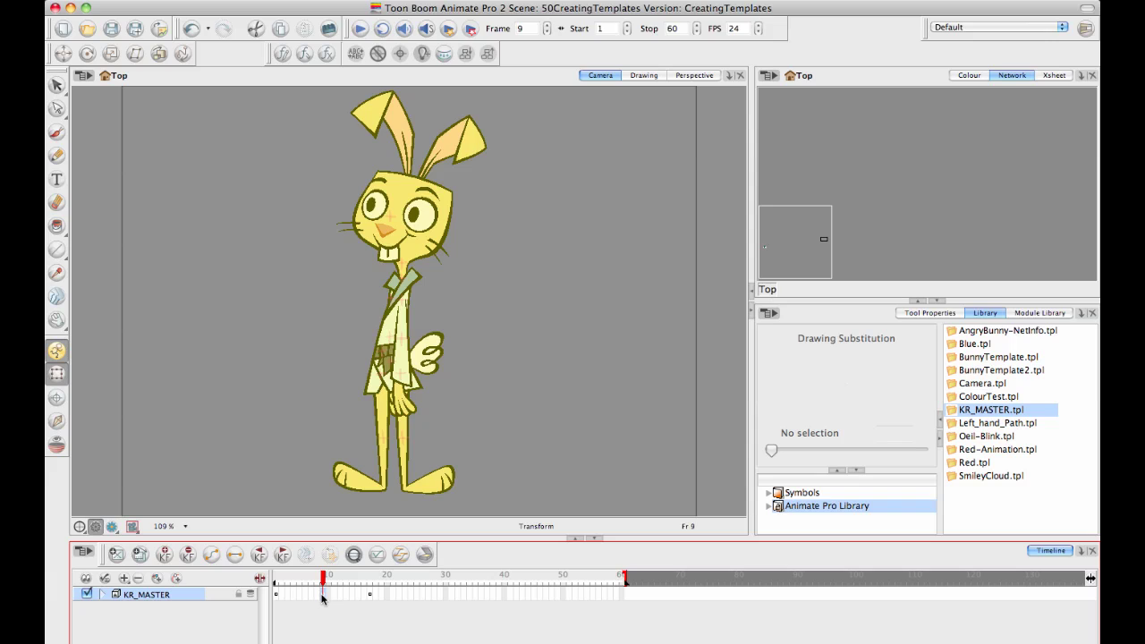
{"action": "left_click", "coordinate": [276, 595]}
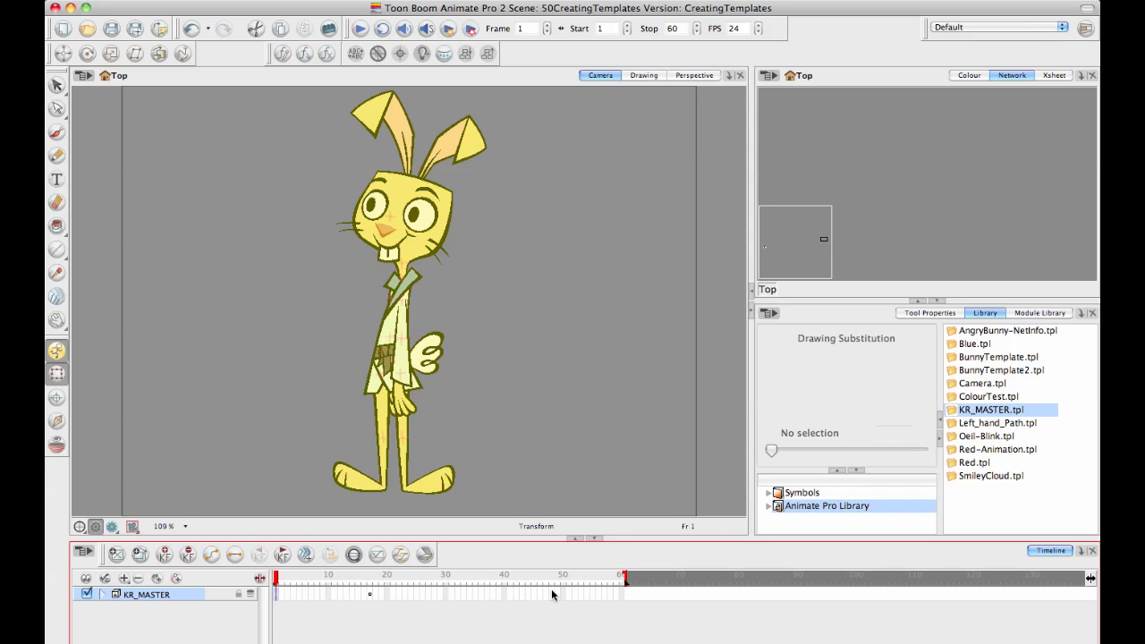
{"action": "left_click_drag", "start_coordinate": [551, 594], "coordinate": [270, 593]}
{"action": "left_click", "coordinate": [281, 597]}
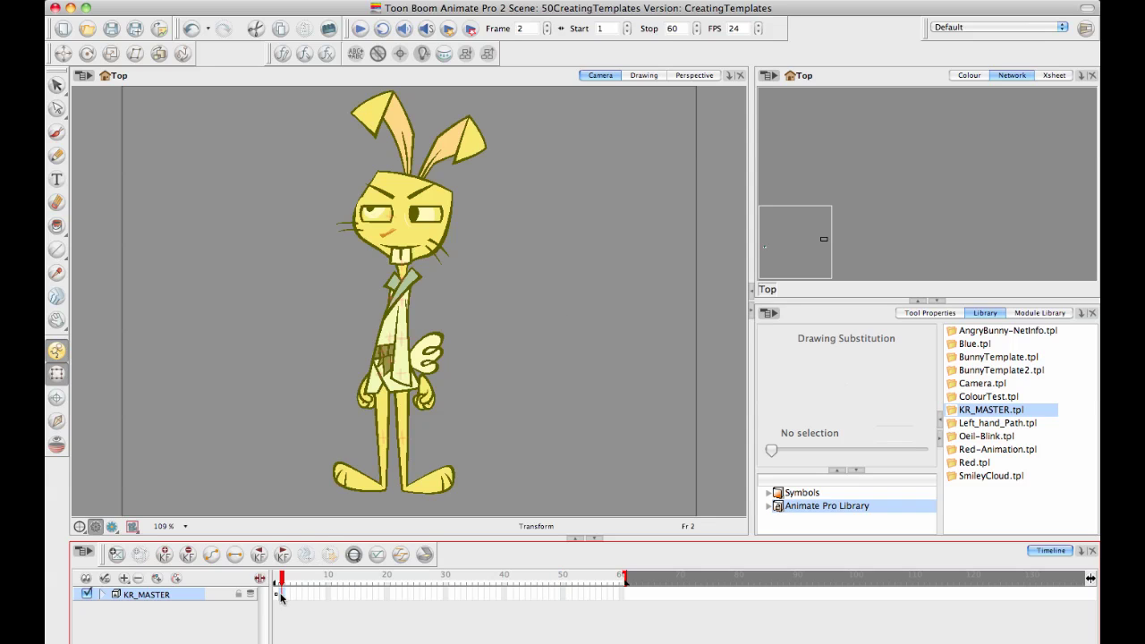
{"action": "left_click", "coordinate": [278, 547]}
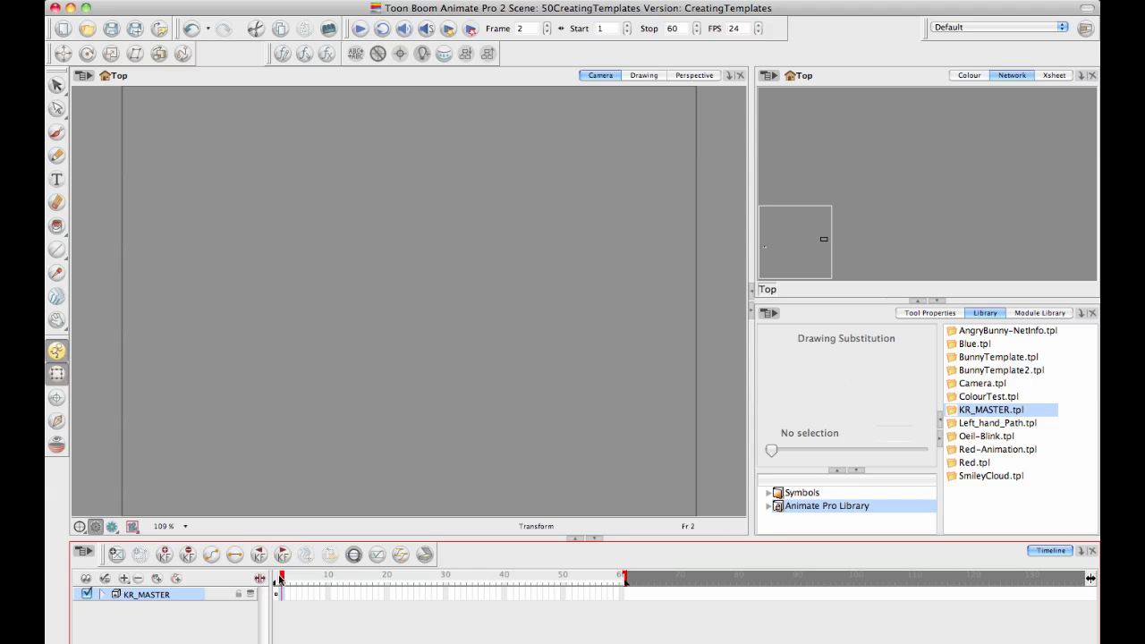
Extend the three-quarter pose's exposure from frame 1 through frame 60
{"action": "left_click", "coordinate": [275, 582]}
{"action": "left_click", "coordinate": [512, 321]}
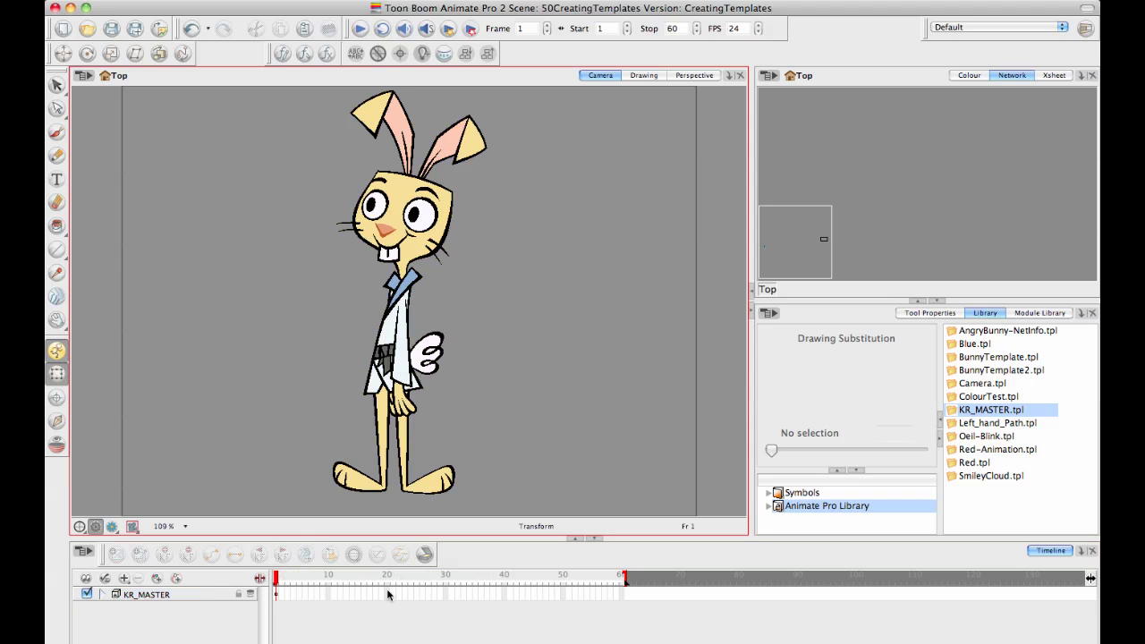
{"action": "left_click", "coordinate": [623, 596]}
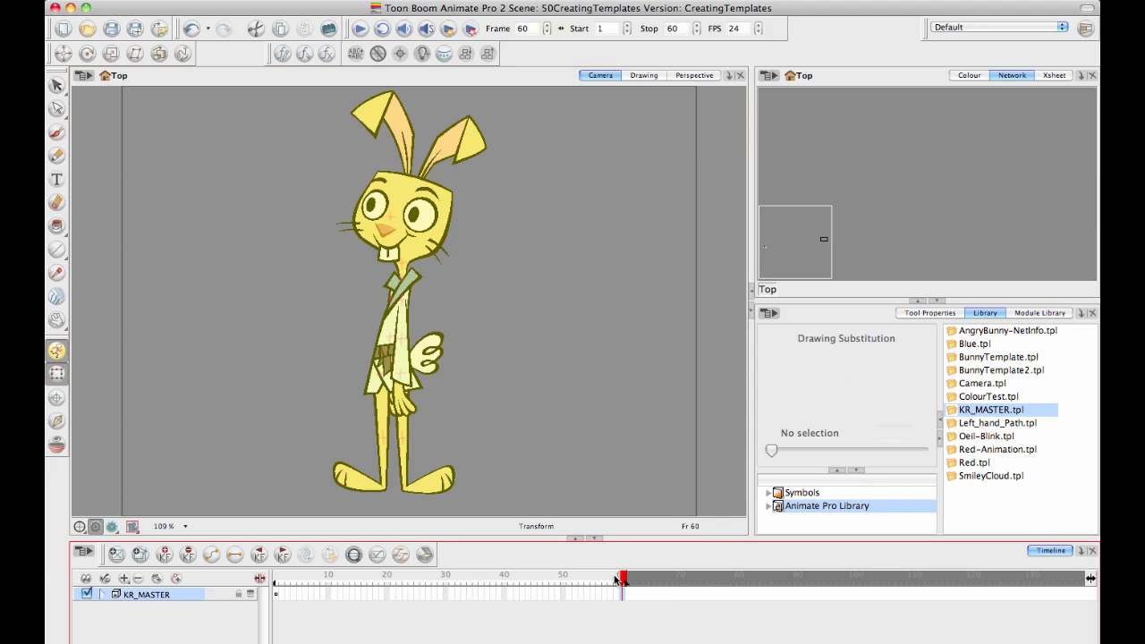
{"action": "left_click_drag", "start_coordinate": [619, 579], "coordinate": [276, 579]}
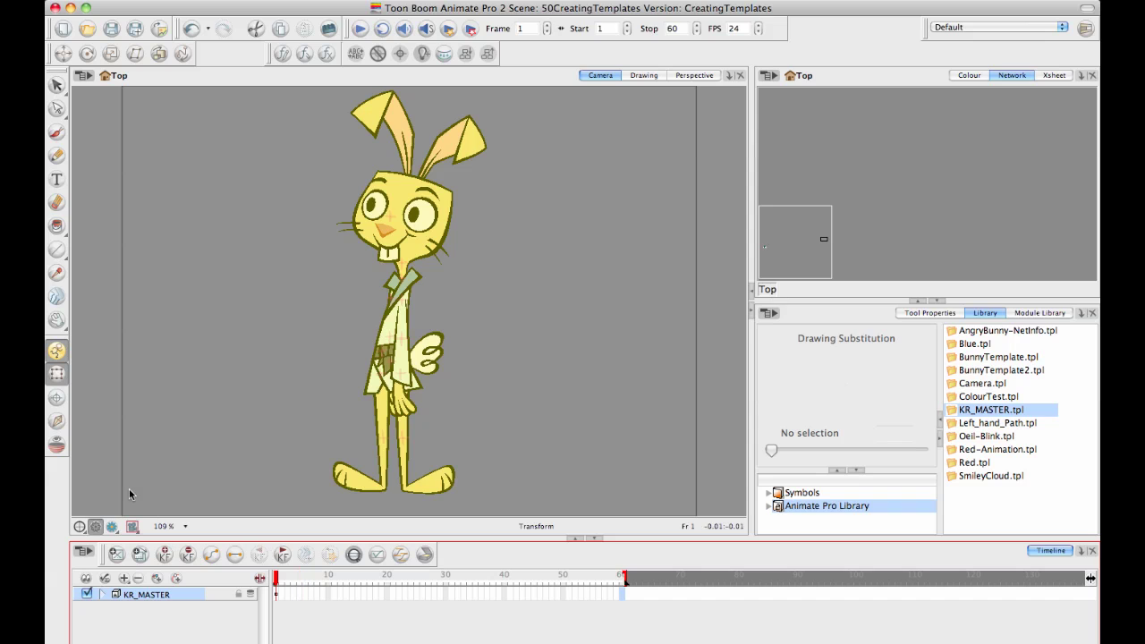
{"action": "left_click", "coordinate": [295, 467]}
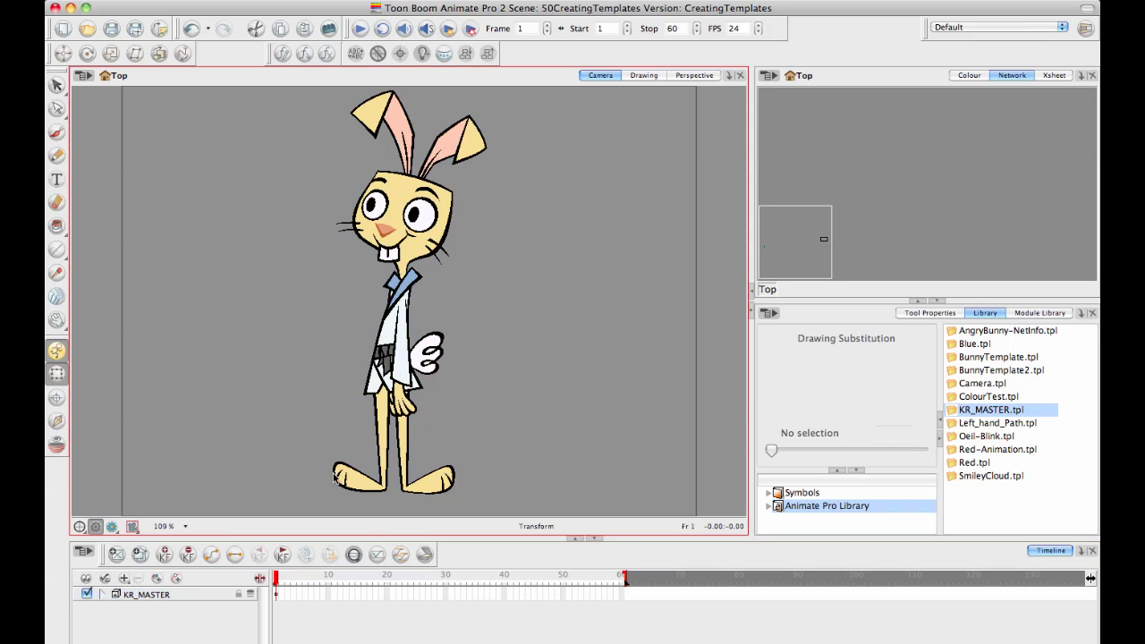
At frame 10, rotate the rabbit's kr_02 arm up and outward to shoulder height and adjust the angle of its hand
{"action": "left_click", "coordinate": [299, 579]}
{"action": "left_click", "coordinate": [328, 579]}
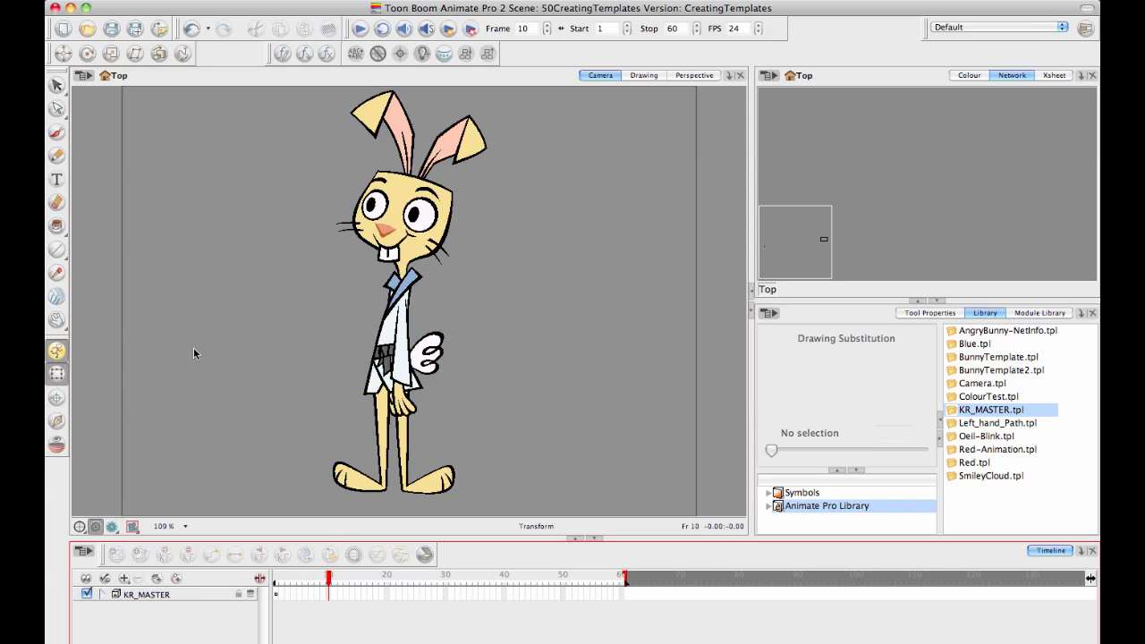
{"action": "left_click", "coordinate": [400, 323]}
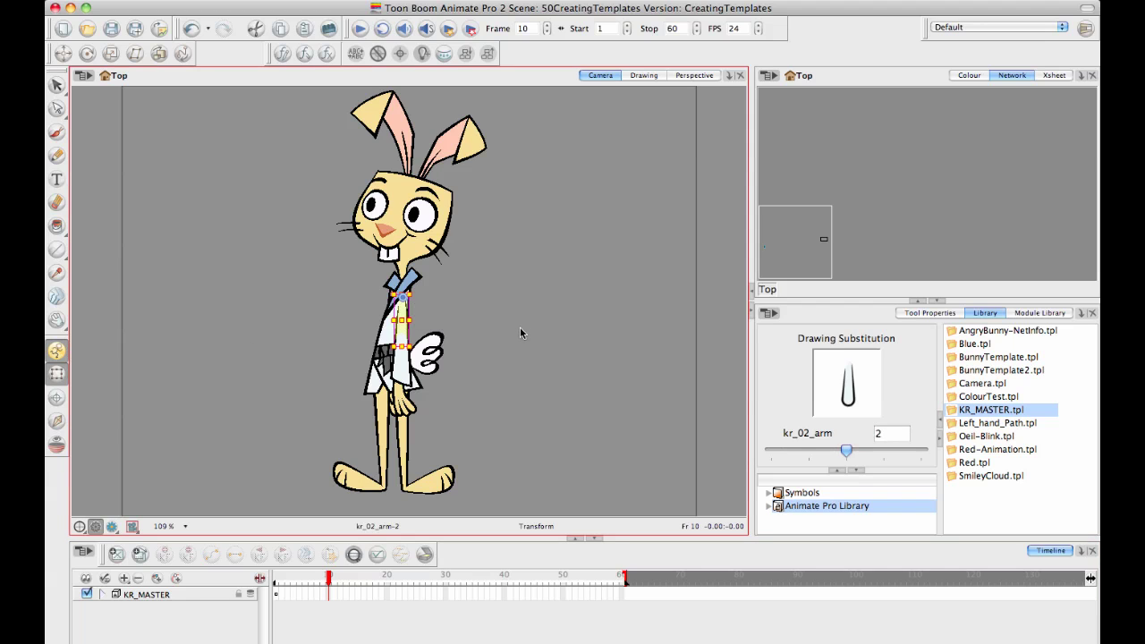
{"action": "key", "text": "b"}
{"action": "left_click_drag", "start_coordinate": [429, 420], "coordinate": [519, 234]}
{"action": "left_click", "coordinate": [537, 281]}
{"action": "left_click", "coordinate": [498, 252]}
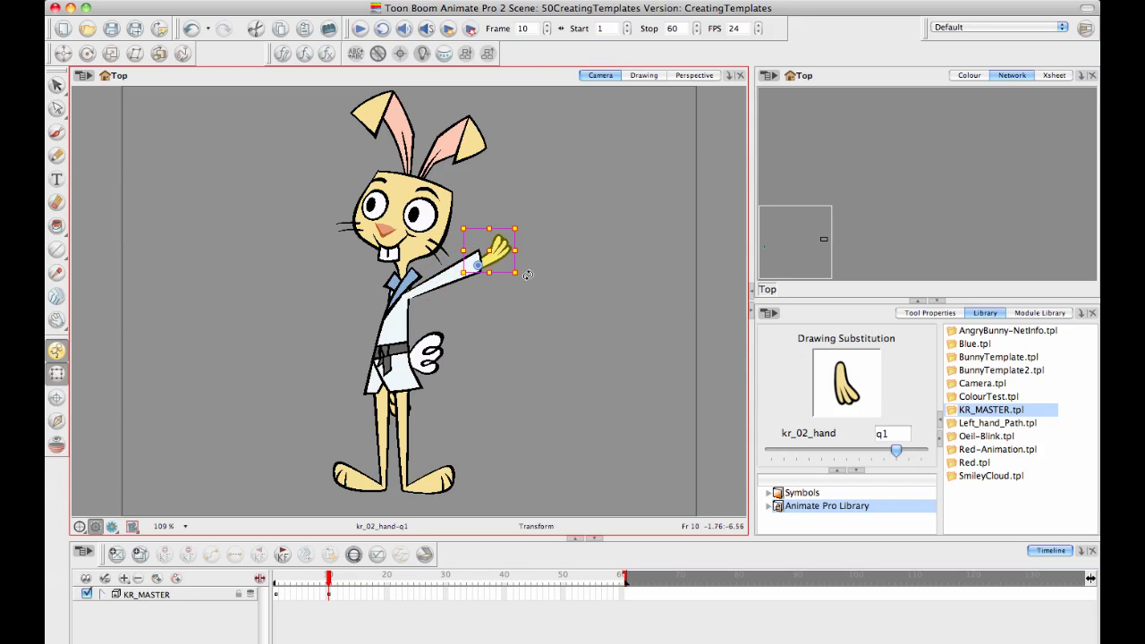
{"action": "mouse_move", "coordinate": [528, 275]}
{"action": "left_mouse_down"}
{"action": "mouse_move", "coordinate": [530, 286]}
{"action": "mouse_move", "coordinate": [528, 261]}
{"action": "mouse_move", "coordinate": [515, 266]}
{"action": "left_mouse_up"}
{"action": "key", "text": "Escape"}
Move the raised-arm pose on the KR_MASTER layer from frame 10 to frame 2
{"action": "left_click_drag", "start_coordinate": [329, 582], "coordinate": [260, 591]}
{"action": "left_click", "coordinate": [469, 143]}
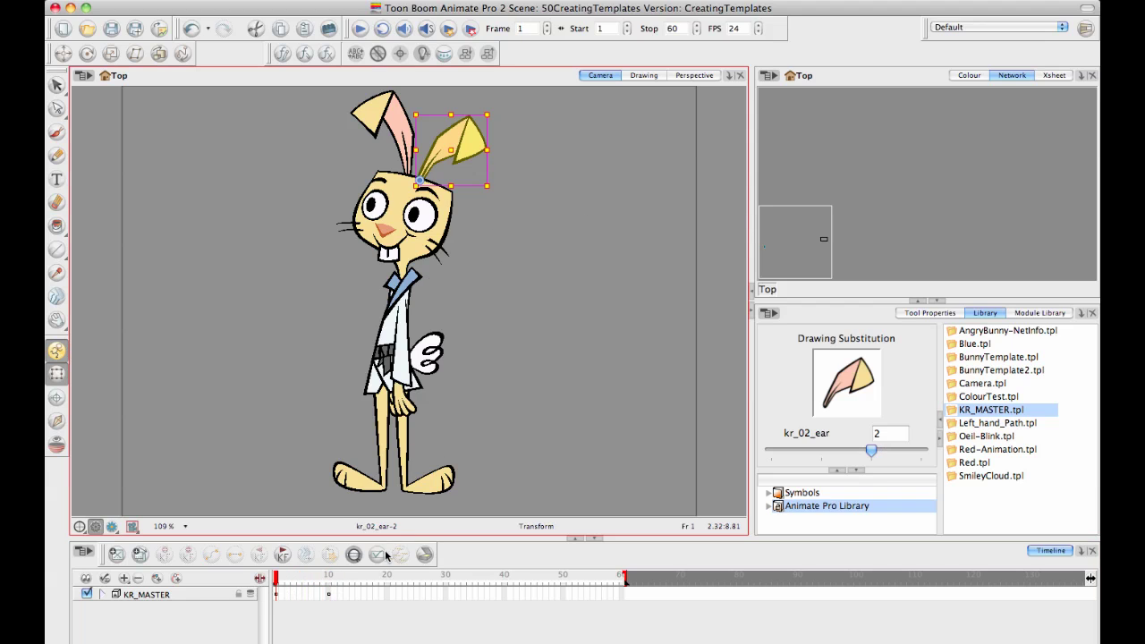
{"action": "left_click", "coordinate": [328, 598]}
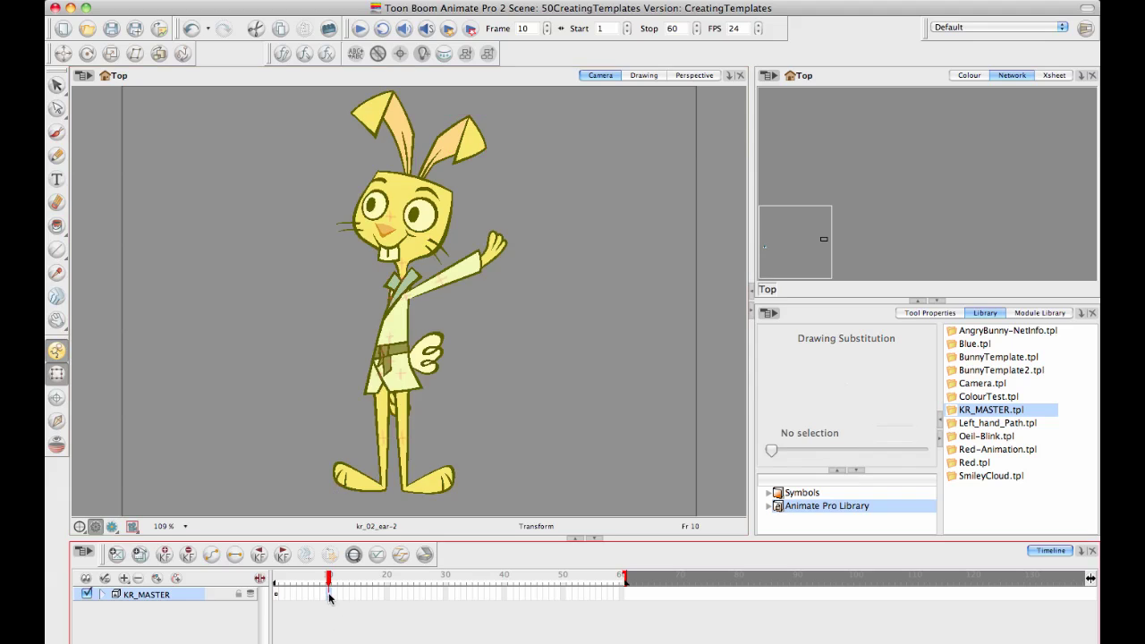
{"action": "left_click", "coordinate": [281, 594]}
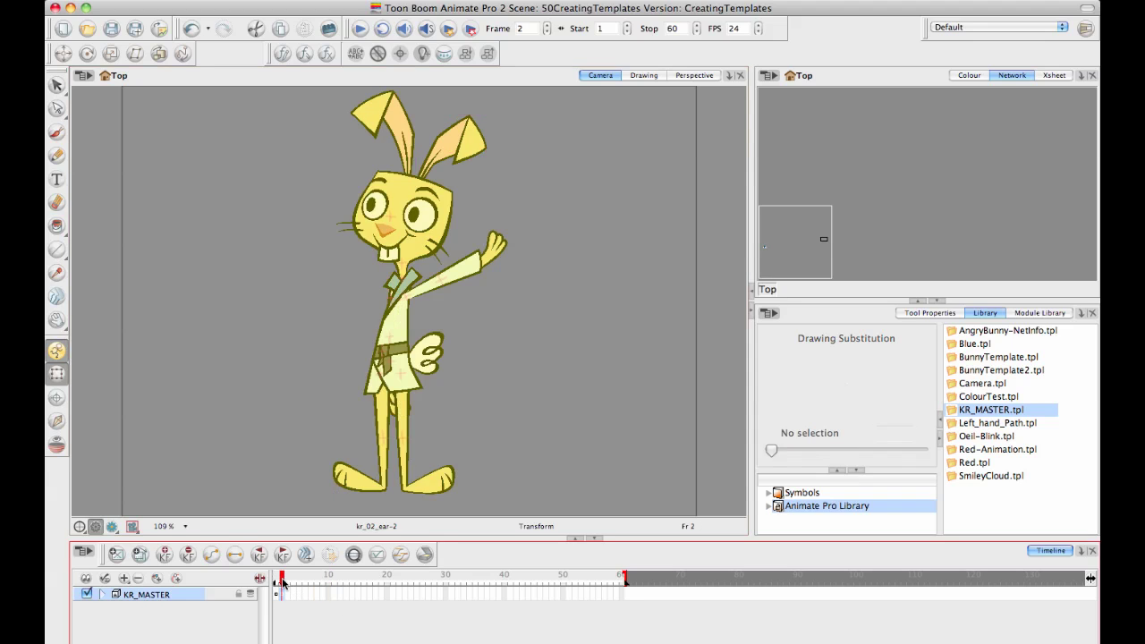
Turn on onion skinning at frame 2 and expand the KR_MASTER layer in the timeline
{"action": "left_click", "coordinate": [57, 444]}
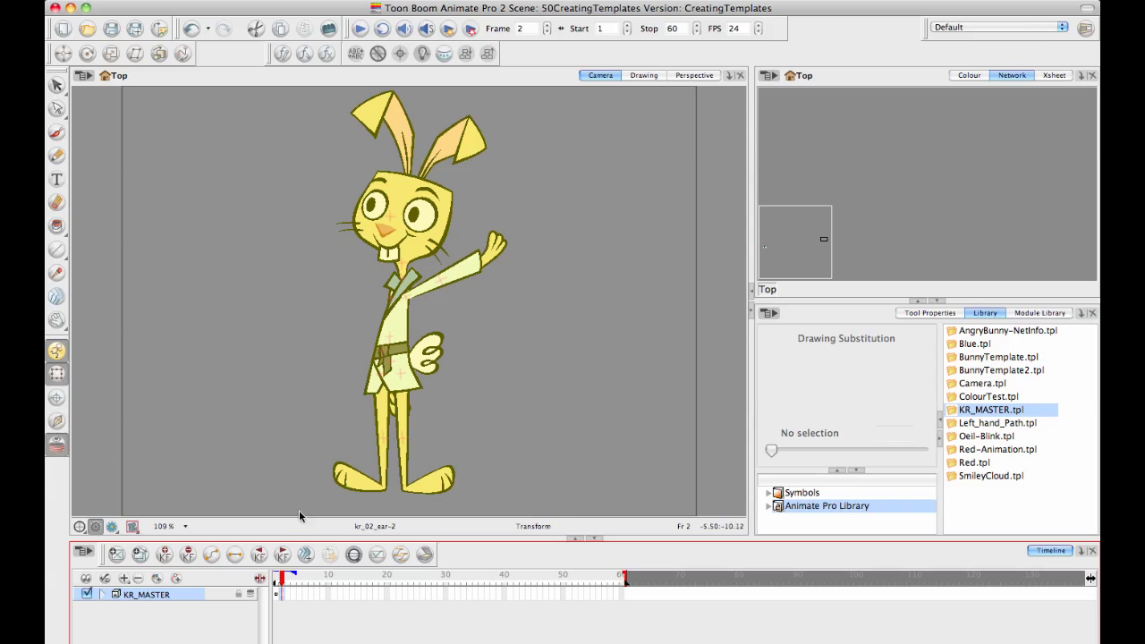
{"action": "left_click", "coordinate": [282, 598]}
{"action": "left_click", "coordinate": [283, 599]}
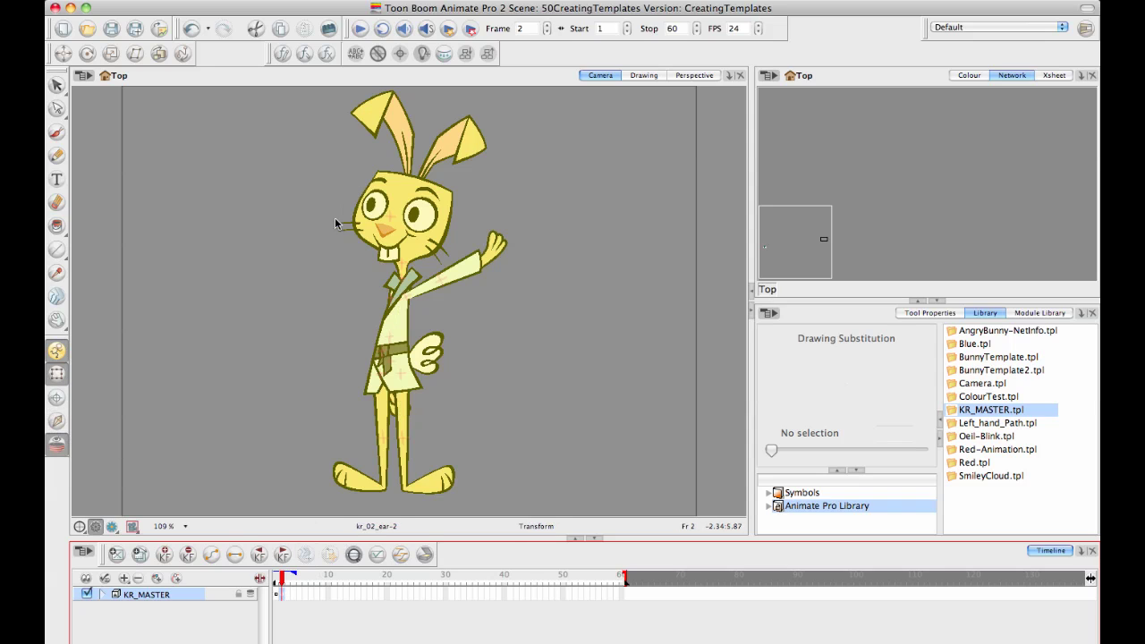
{"action": "left_click", "coordinate": [104, 596]}
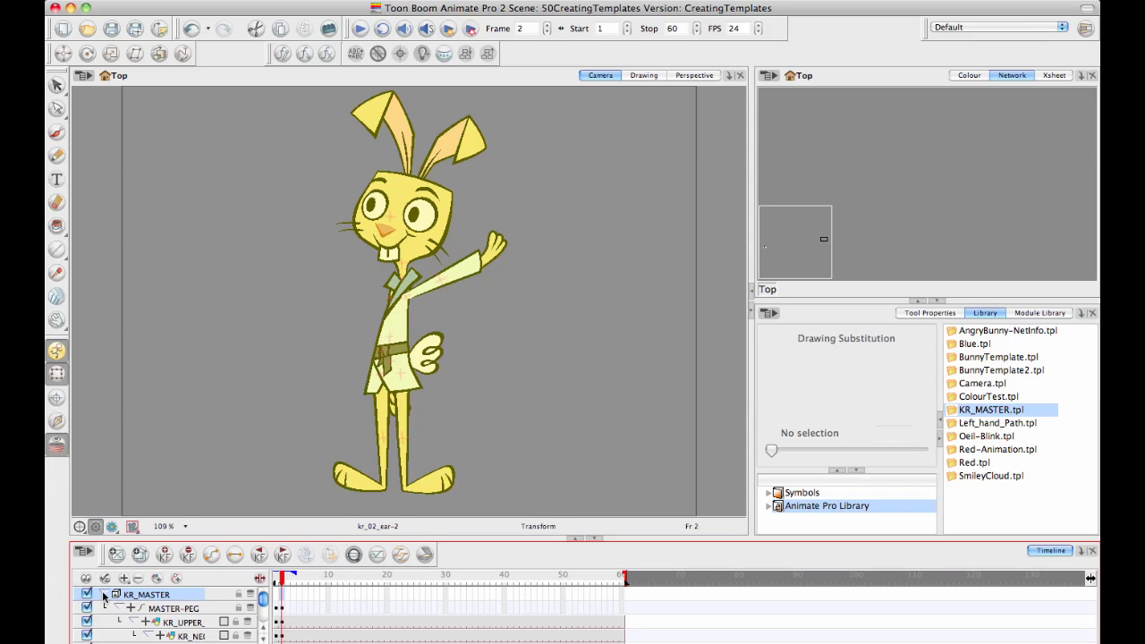
{"action": "left_click", "coordinate": [284, 610]}
Select the raised forearm and upper arm in turn to compare each with its onion-skinned position in frame 1
{"action": "left_click", "coordinate": [467, 267]}
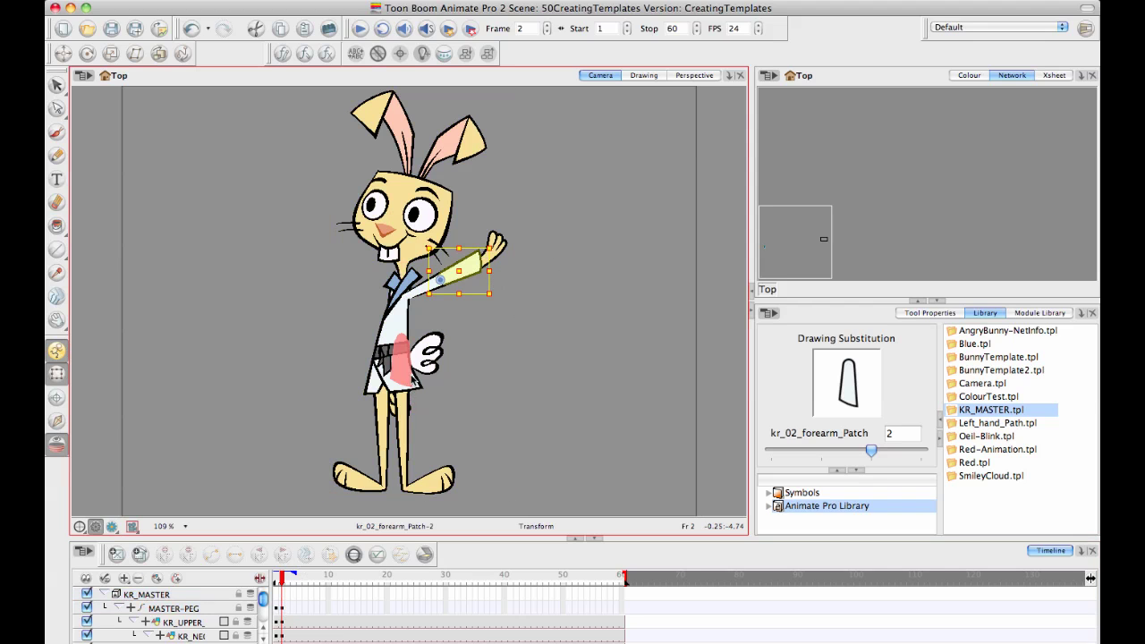
{"action": "key", "text": "Escape"}
{"action": "left_click", "coordinate": [437, 286]}
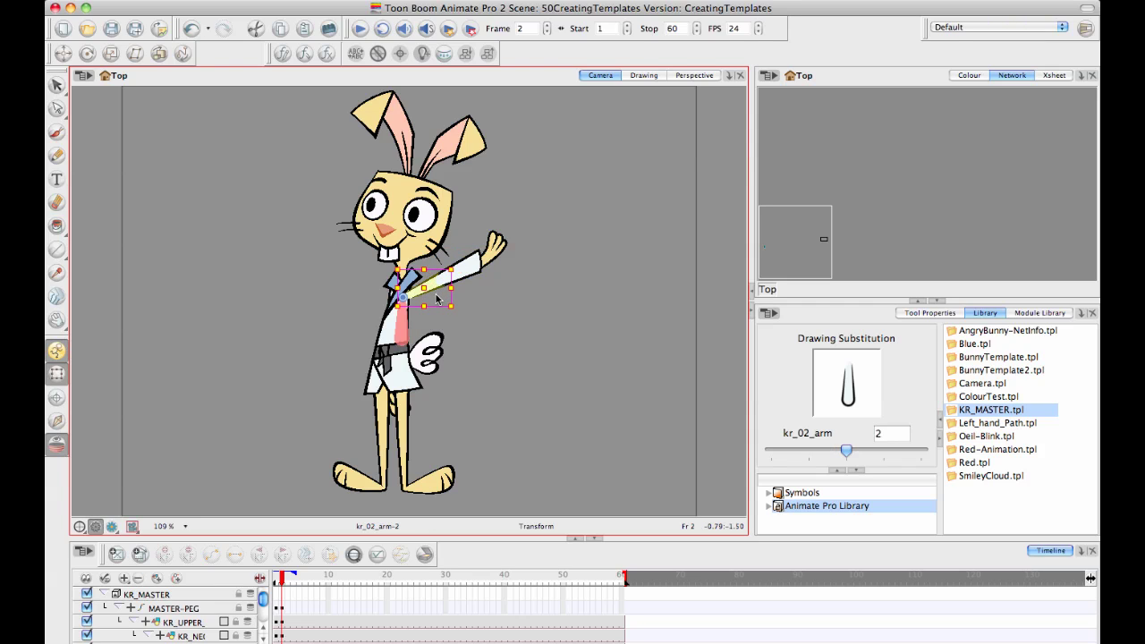
On frame 2, rotate the kr_02 ear slightly downward and tilt the whole head toward the rabbit's facing side
{"action": "left_click", "coordinate": [476, 143]}
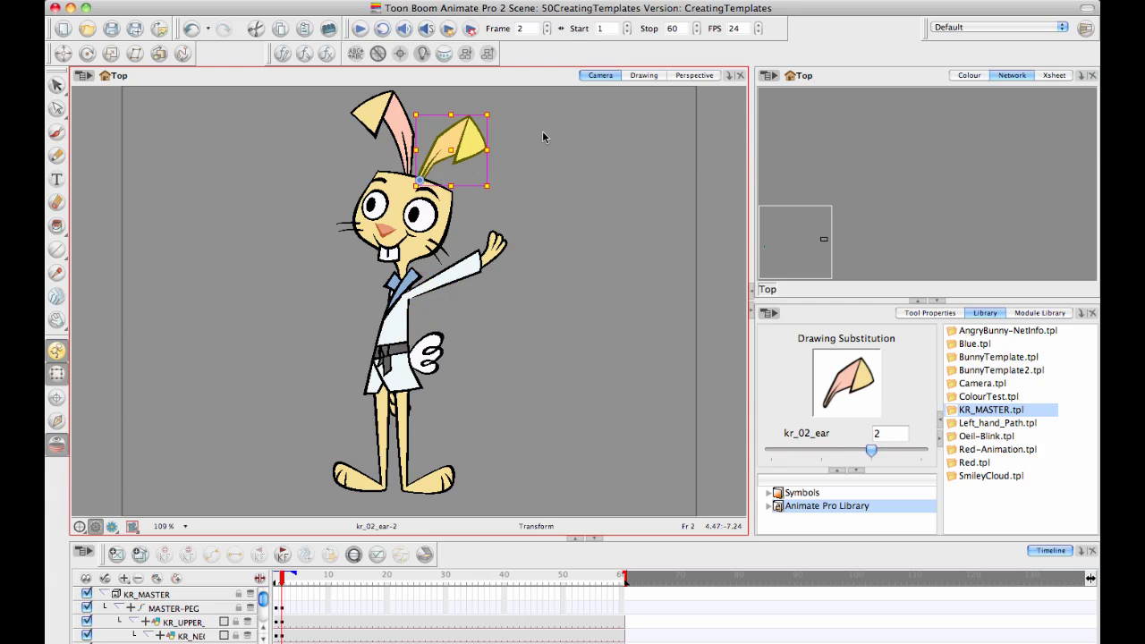
{"action": "left_click_drag", "start_coordinate": [500, 107], "coordinate": [504, 138]}
{"action": "left_click", "coordinate": [441, 235]}
{"action": "key", "text": "b"}
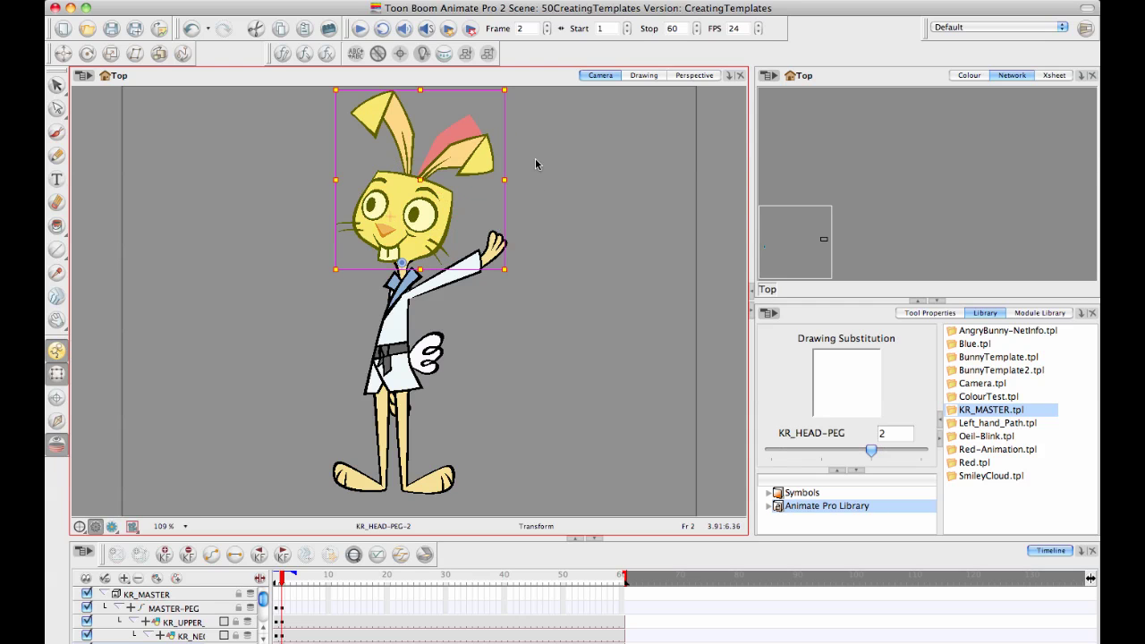
{"action": "left_click_drag", "start_coordinate": [511, 81], "coordinate": [452, 68]}
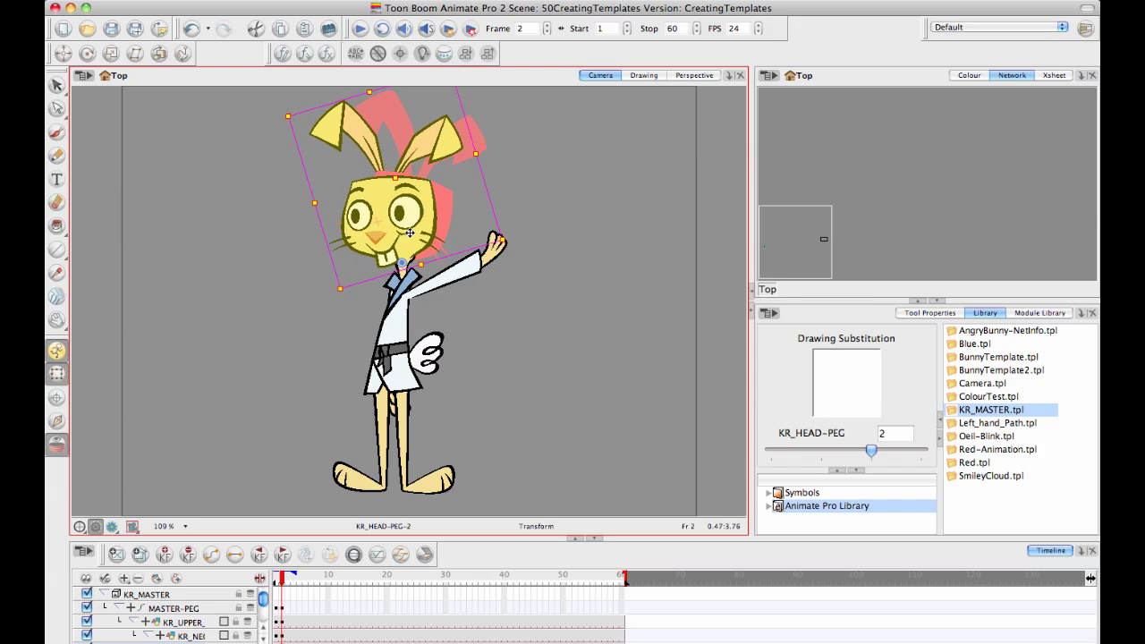
{"action": "left_click_drag", "start_coordinate": [408, 239], "coordinate": [414, 239]}
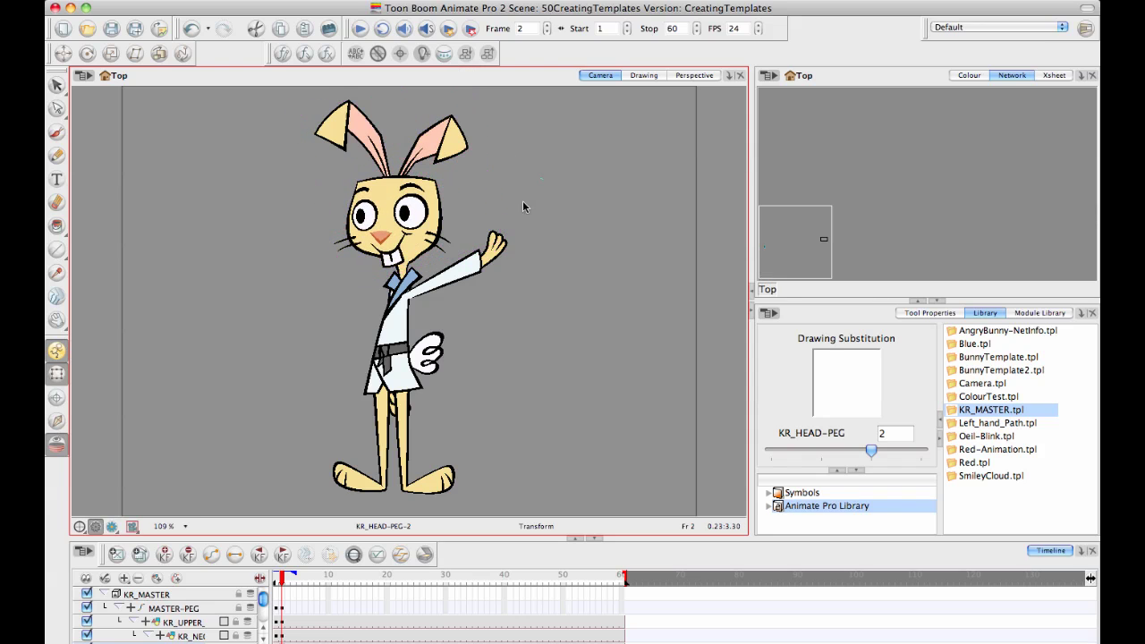
{"action": "left_click", "coordinate": [513, 240]}
Raise the kr_01 leg forward to nearly horizontal and bend its lower leg down at the knee on frame 2
{"action": "left_click", "coordinate": [384, 410]}
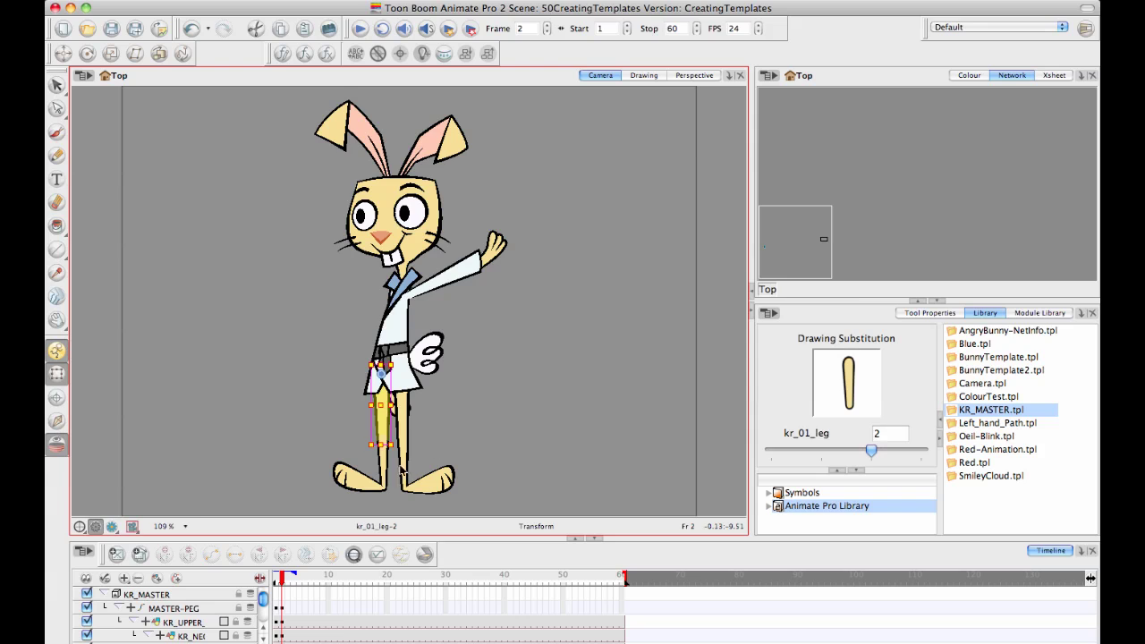
{"action": "key", "text": "b"}
{"action": "left_click_drag", "start_coordinate": [320, 501], "coordinate": [261, 333]}
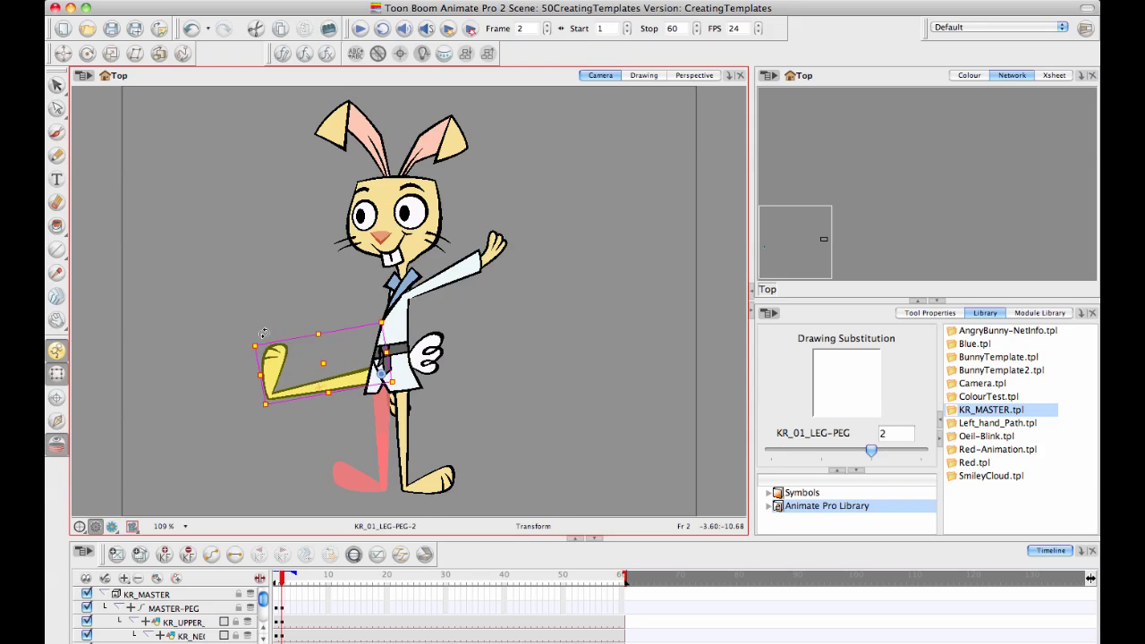
{"action": "left_click", "coordinate": [286, 420]}
{"action": "left_click", "coordinate": [307, 390]}
{"action": "left_click", "coordinate": [258, 353]}
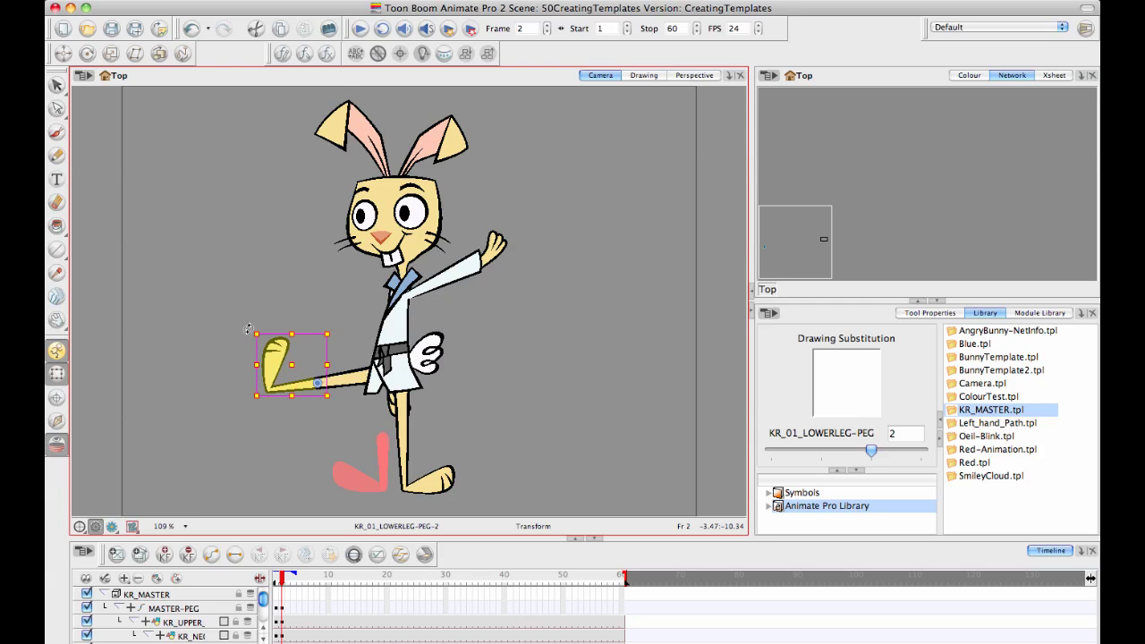
{"action": "left_click_drag", "start_coordinate": [249, 329], "coordinate": [231, 400]}
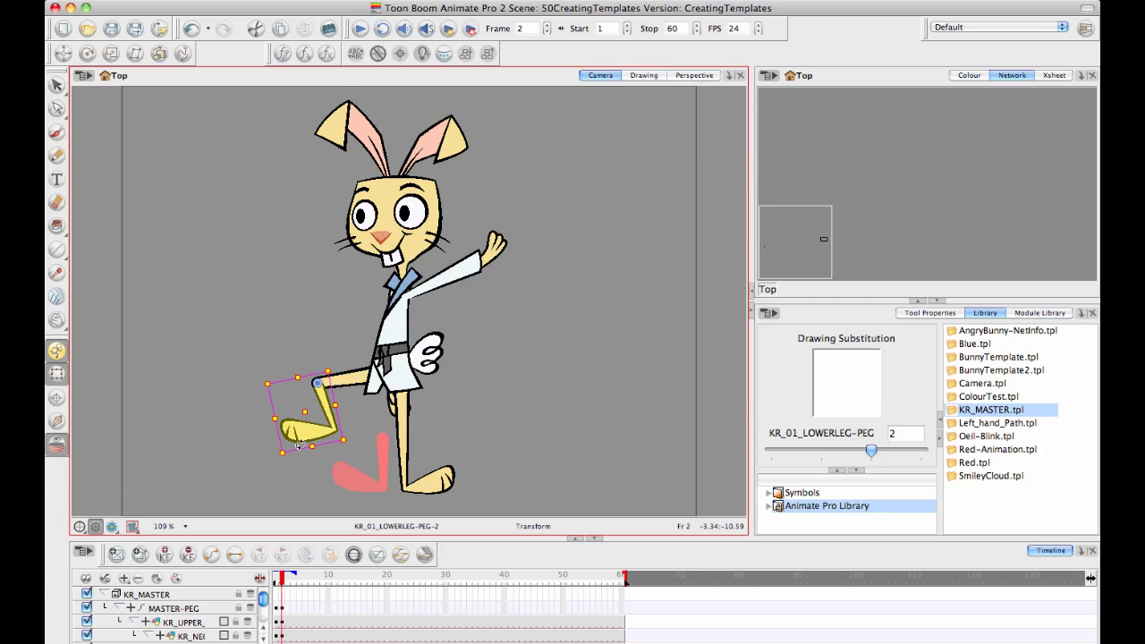
{"action": "left_click", "coordinate": [496, 395]}
On frame 2, select the rabbit's whole upper body through its parent peg and rotate it to lean back away from the raised leg
{"action": "left_click", "coordinate": [400, 325]}
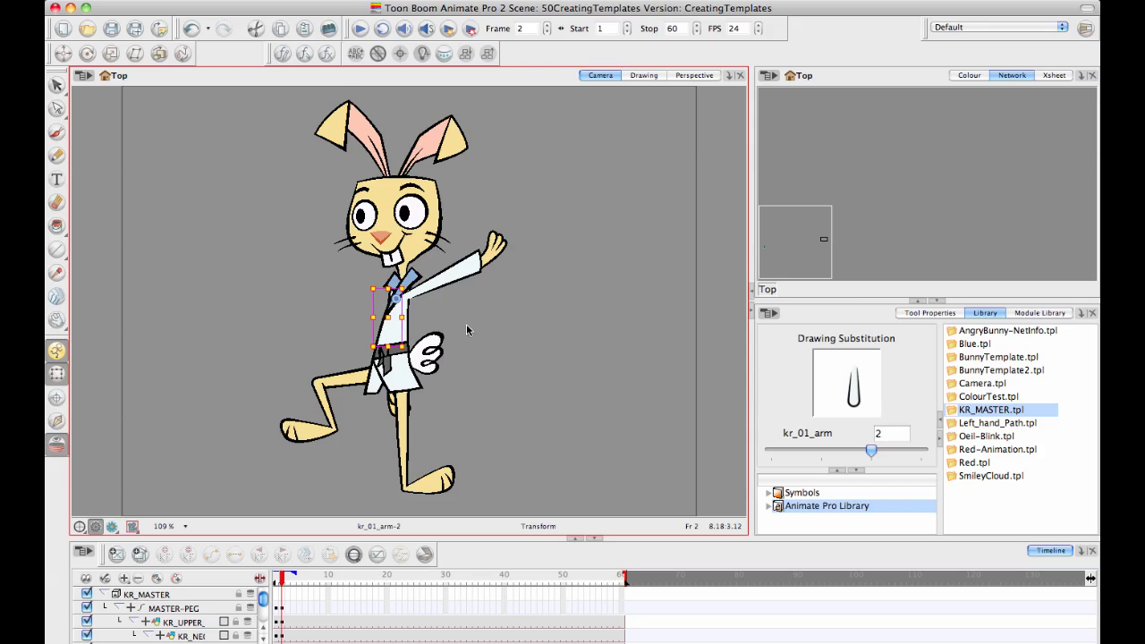
{"action": "key", "text": "b"}
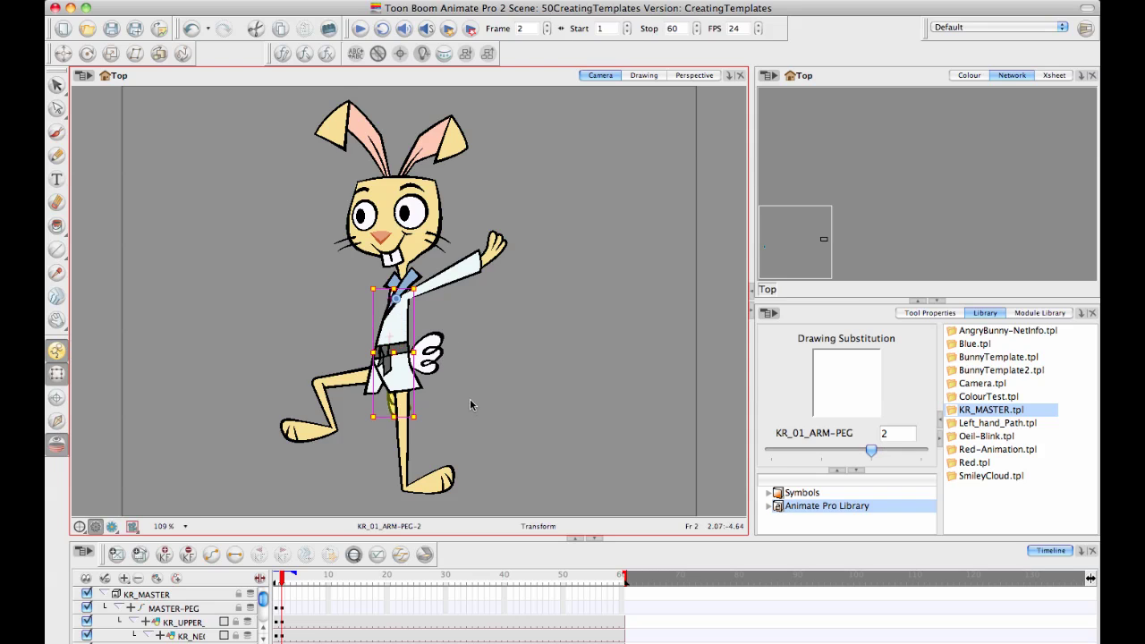
{"action": "key", "text": "b"}
{"action": "key", "text": "b"}
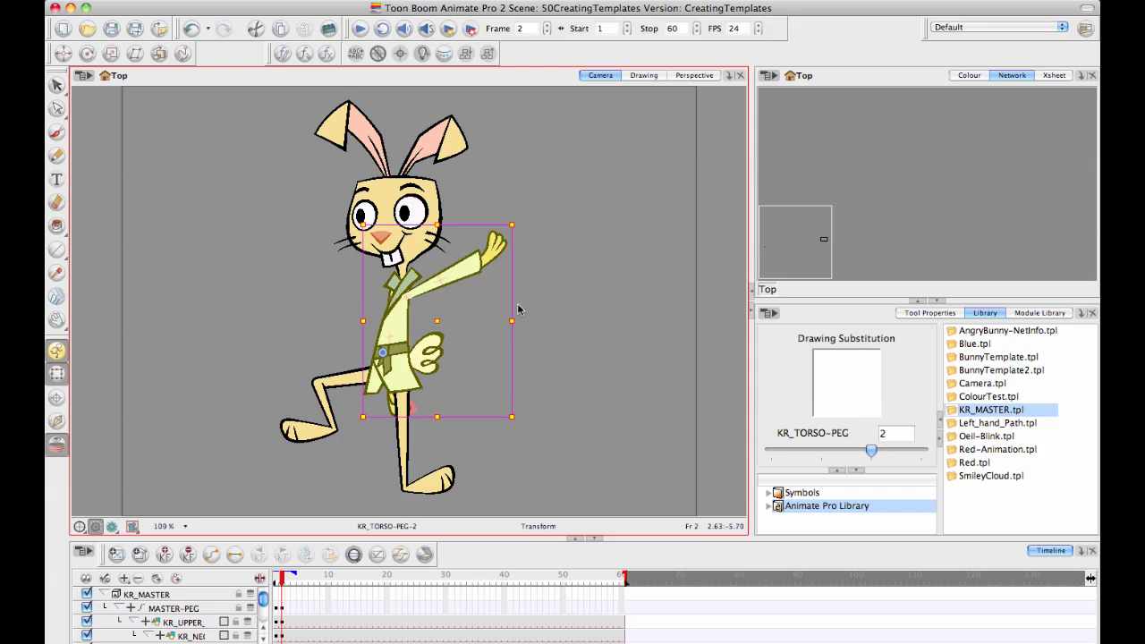
{"action": "key", "text": "b"}
{"action": "left_click_drag", "start_coordinate": [519, 92], "coordinate": [554, 154]}
{"action": "left_click_drag", "start_coordinate": [398, 333], "coordinate": [404, 327]}
{"action": "key", "text": "Escape"}
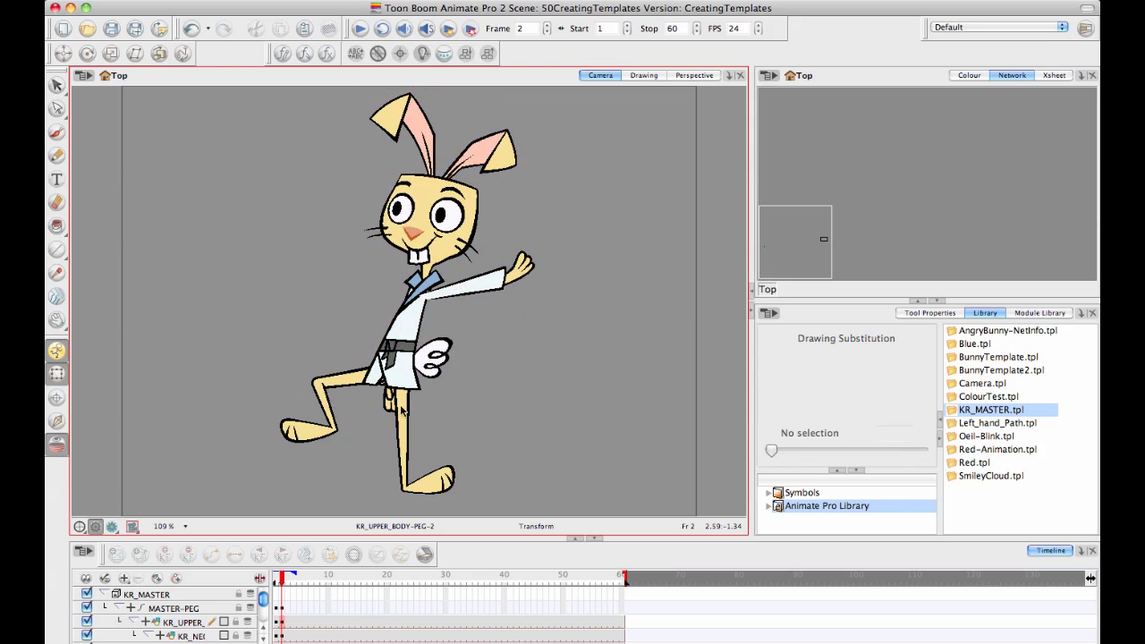
Rotate the whole kr_01 arm up from hanging to roughly horizontal in front of the rabbit on frame 2
{"action": "left_click", "coordinate": [403, 410]}
{"action": "key", "text": "b"}
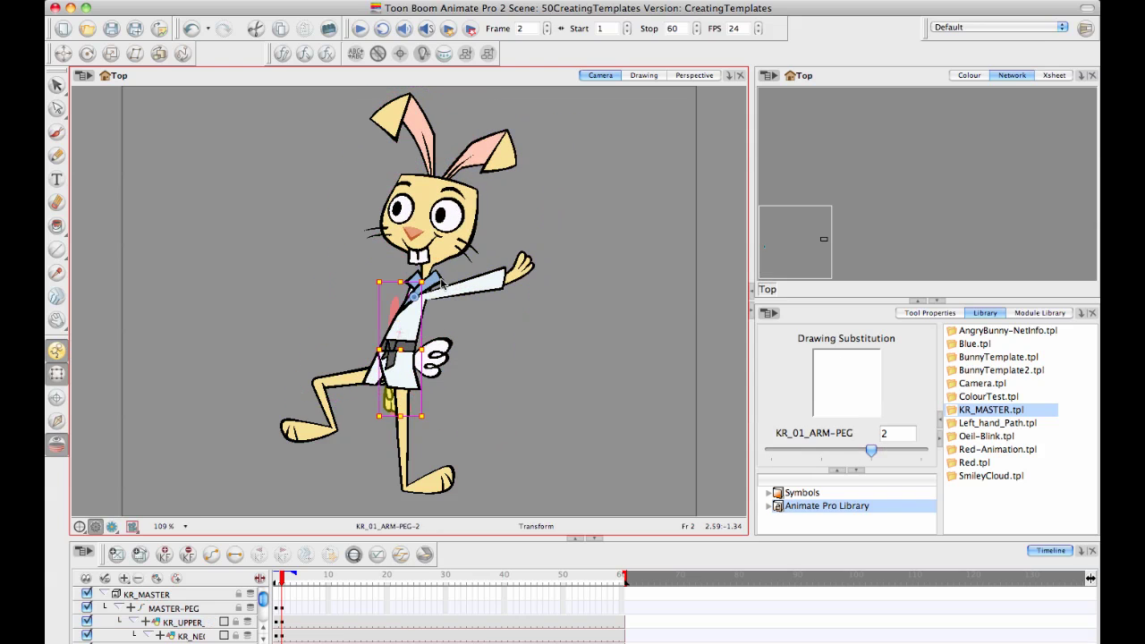
{"action": "left_click_drag", "start_coordinate": [435, 281], "coordinate": [453, 320]}
{"action": "left_click", "coordinate": [360, 215]}
{"action": "left_click", "coordinate": [356, 303]}
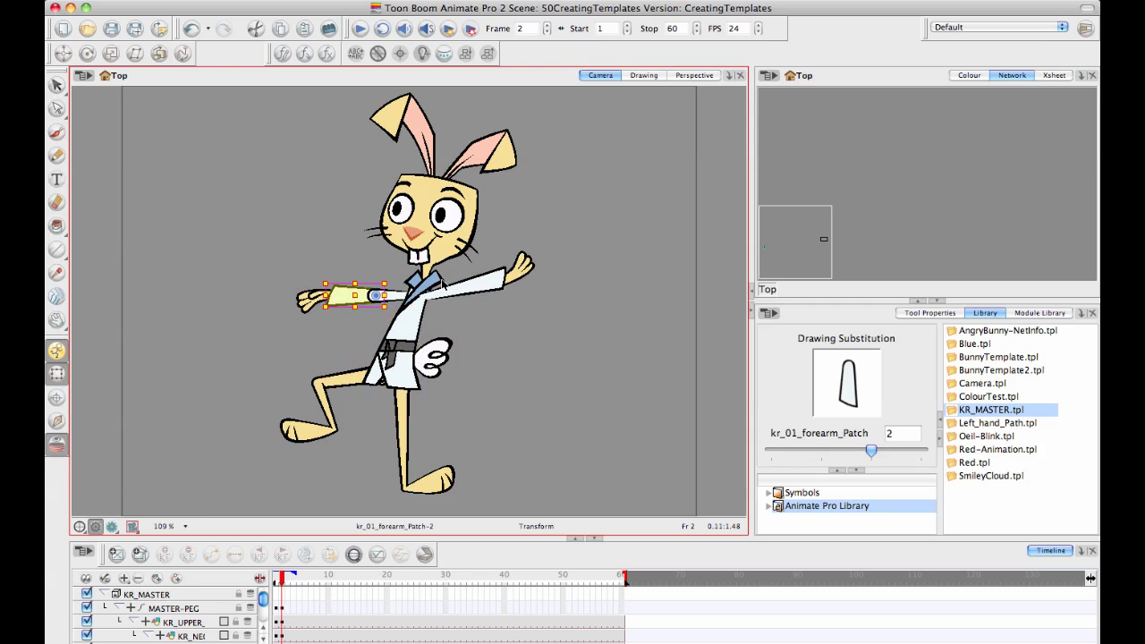
{"action": "left_click", "coordinate": [240, 237]}
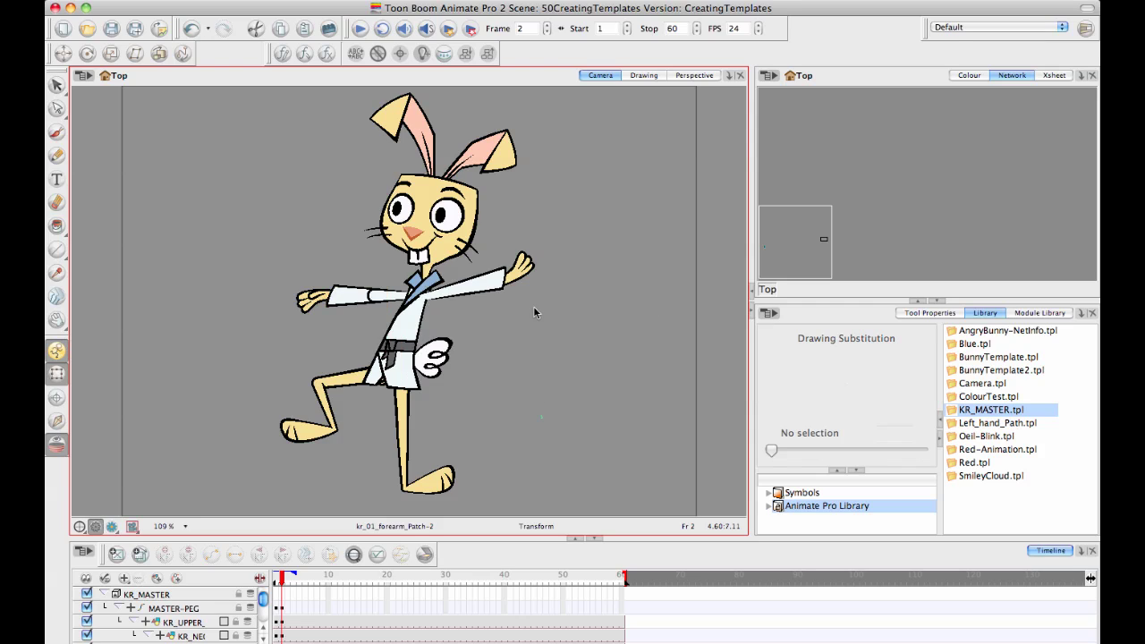
{"action": "left_click", "coordinate": [370, 304]}
{"action": "left_click", "coordinate": [325, 241]}
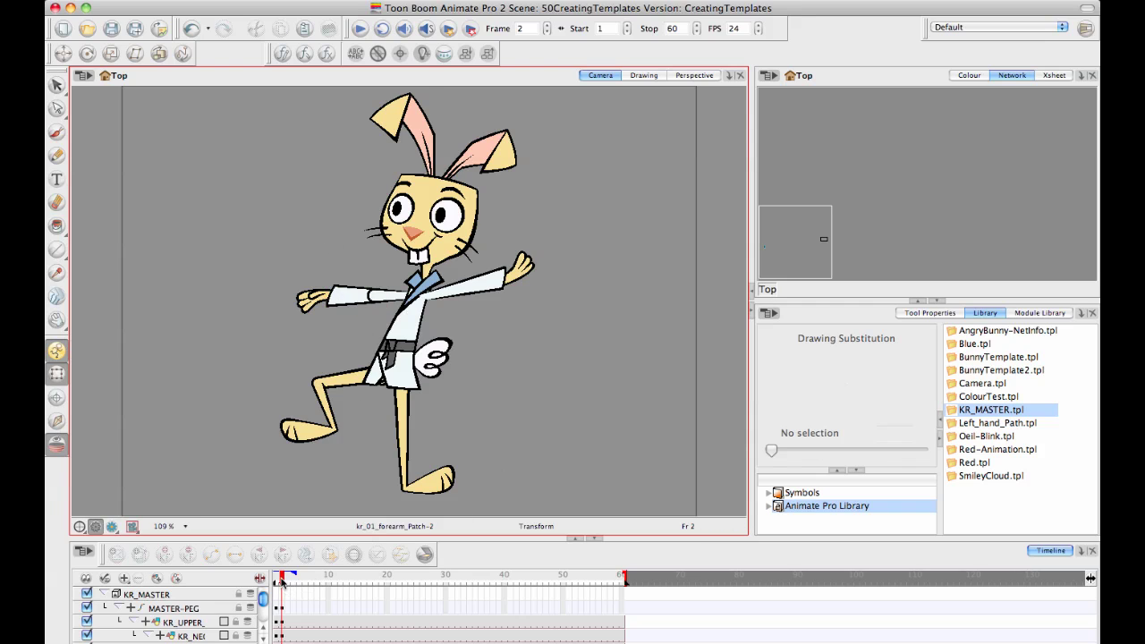
On frame 3, swing the whole kr_02 standing leg slightly forward from the hip and undo the extra adjustment of its upper leg
{"action": "left_click_drag", "start_coordinate": [282, 581], "coordinate": [287, 580]}
{"action": "left_click", "coordinate": [401, 426]}
{"action": "left_click", "coordinate": [472, 453]}
{"action": "key", "text": "b"}
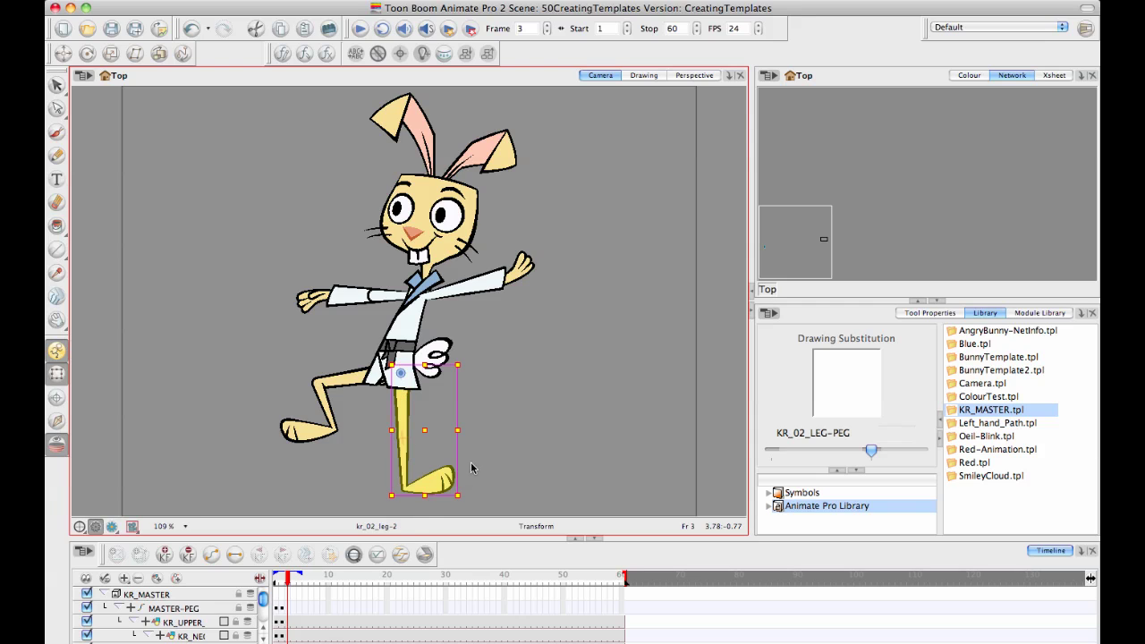
{"action": "left_click_drag", "start_coordinate": [468, 498], "coordinate": [445, 508]}
{"action": "left_click", "coordinate": [428, 491]}
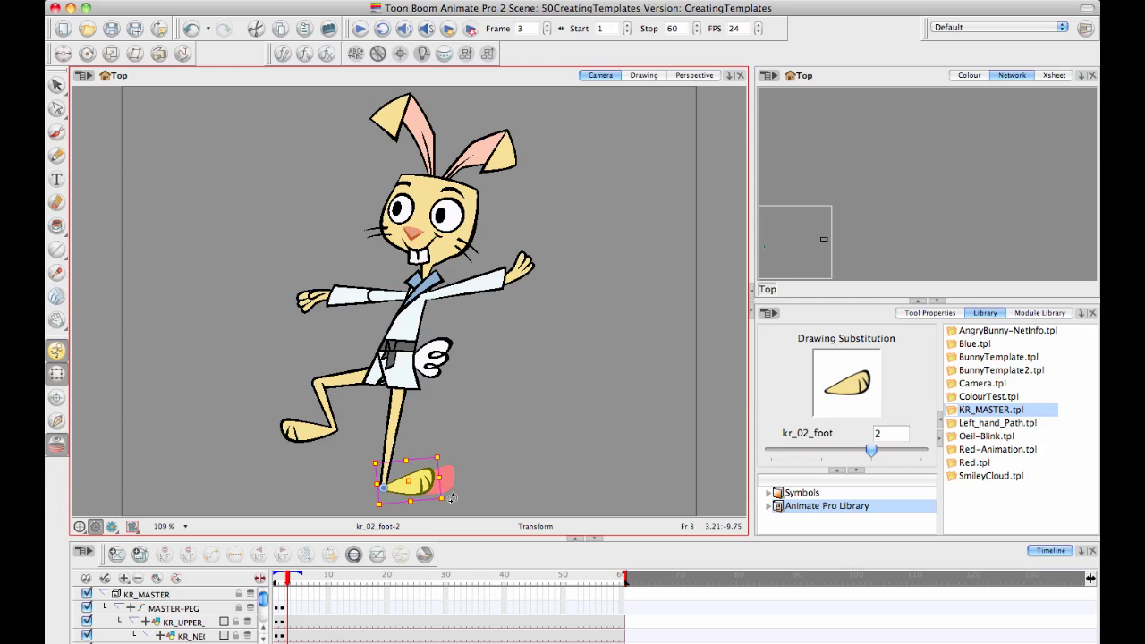
{"action": "left_click", "coordinate": [398, 407]}
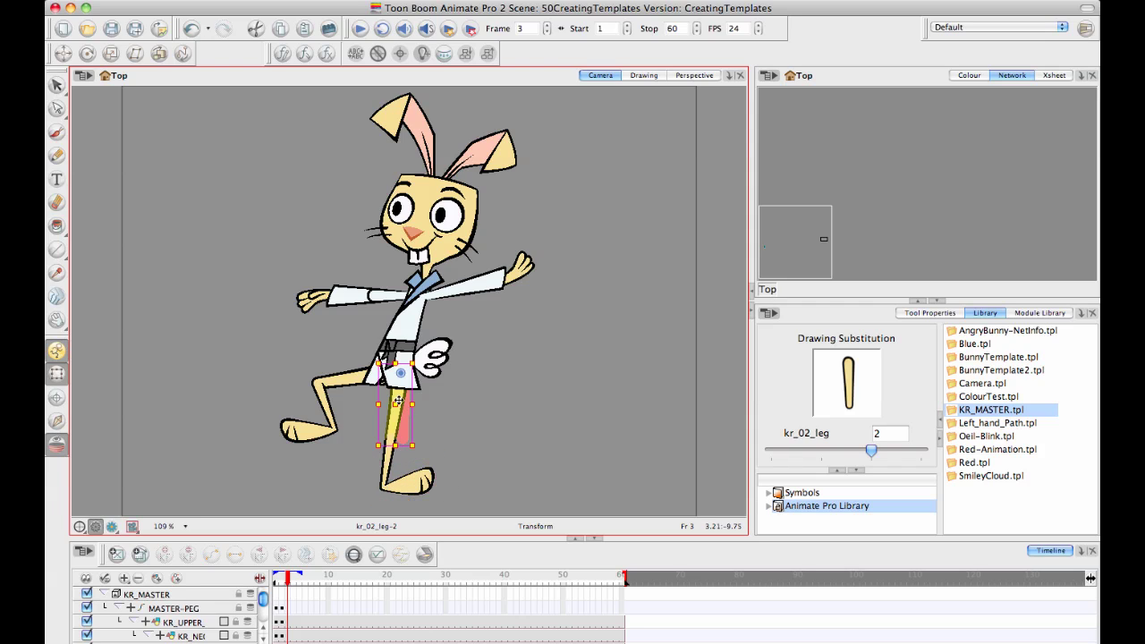
{"action": "left_click_drag", "start_coordinate": [399, 401], "coordinate": [399, 400]}
{"action": "key", "text": "super+z"}
Try shifting the whole rabbit right with MASTER-PEG on frame 3, compare it with frames 1 and 2, and undo the shift
{"action": "left_click", "coordinate": [216, 609]}
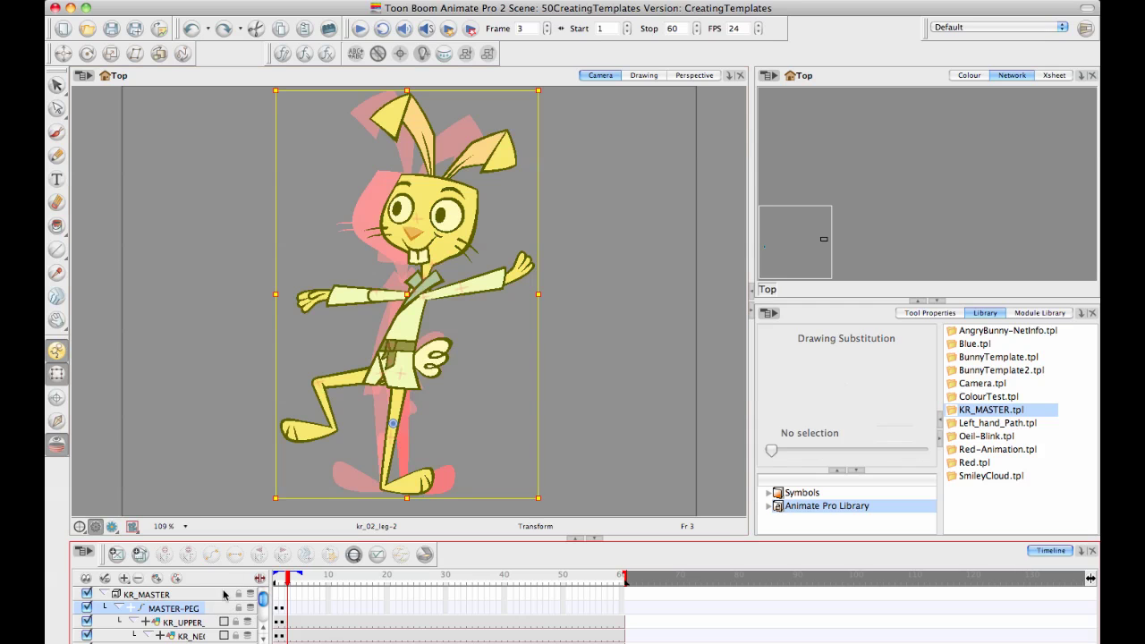
{"action": "left_click_drag", "start_coordinate": [417, 335], "coordinate": [422, 337]}
{"action": "left_click", "coordinate": [282, 580]}
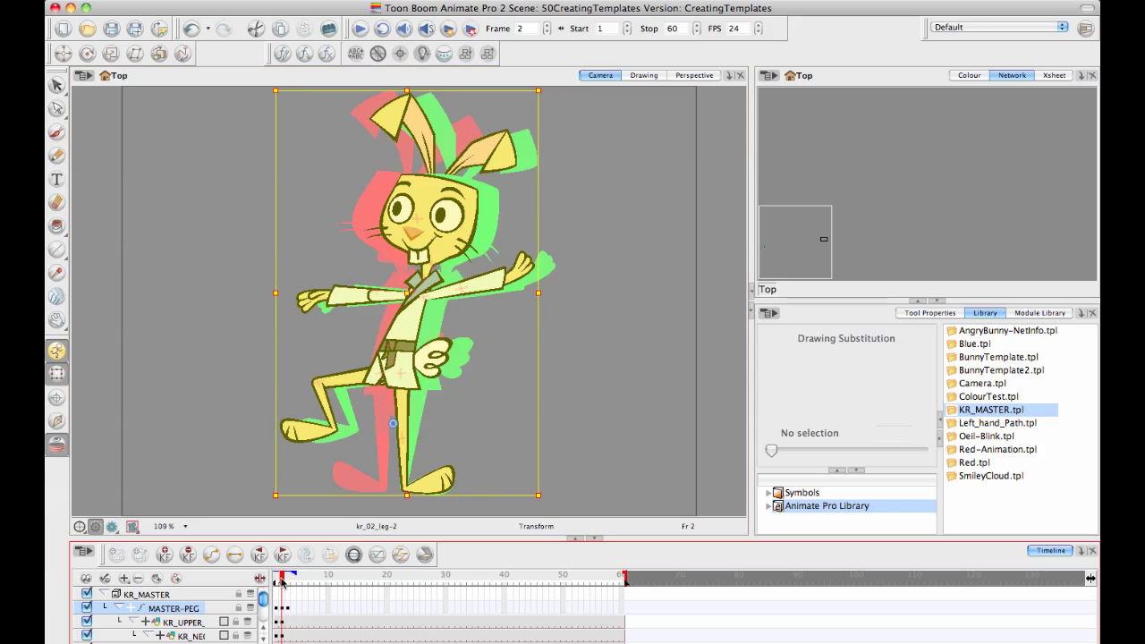
{"action": "left_click", "coordinate": [288, 580]}
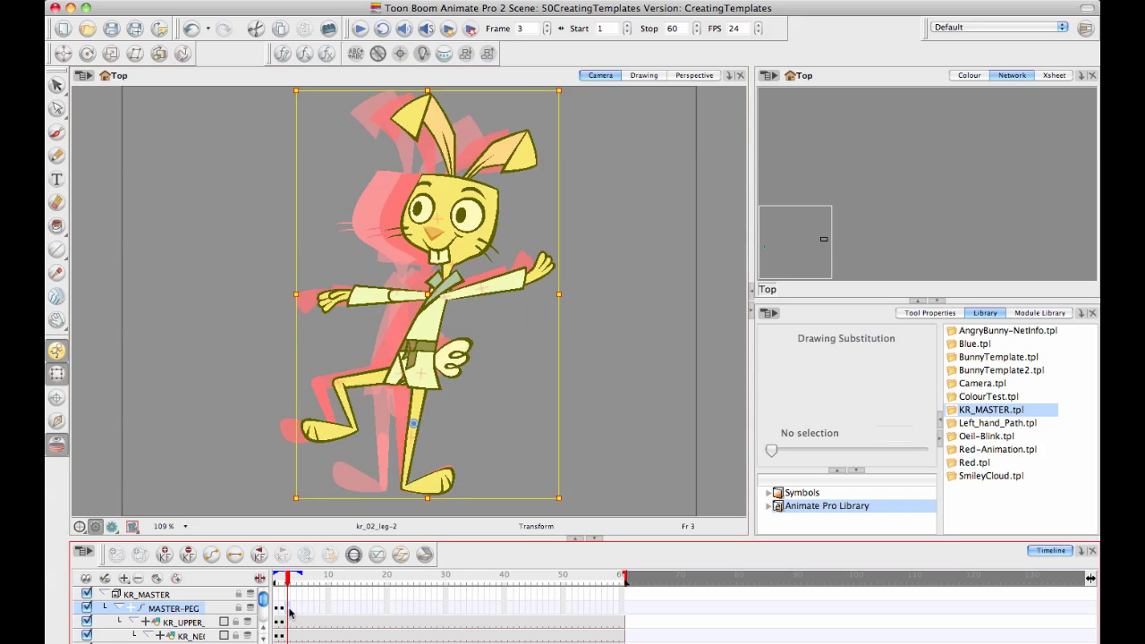
{"action": "left_click", "coordinate": [278, 580]}
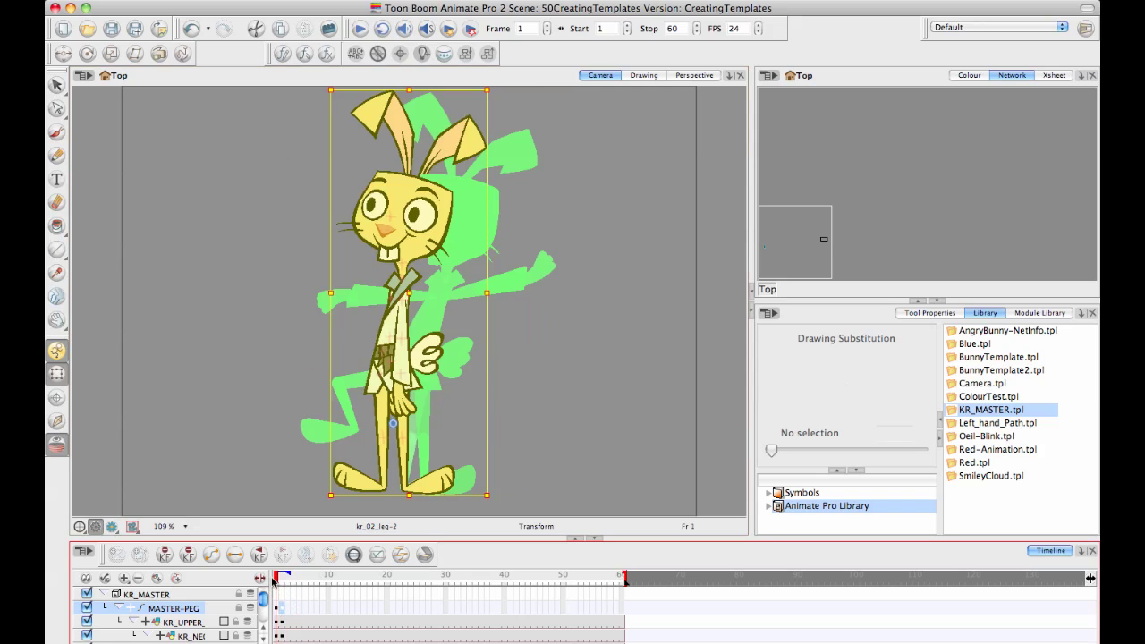
{"action": "left_click", "coordinate": [282, 580]}
{"action": "left_click", "coordinate": [279, 580]}
{"action": "left_click", "coordinate": [585, 340]}
{"action": "key", "text": "ctrl+z"}
Flip between frames 1 and 2 to compare the standing pose with the raised-leg pose
{"action": "left_click", "coordinate": [282, 580]}
{"action": "left_click", "coordinate": [278, 580]}
{"action": "left_click", "coordinate": [282, 579]}
{"action": "left_click", "coordinate": [278, 580]}
{"action": "left_click", "coordinate": [282, 579]}
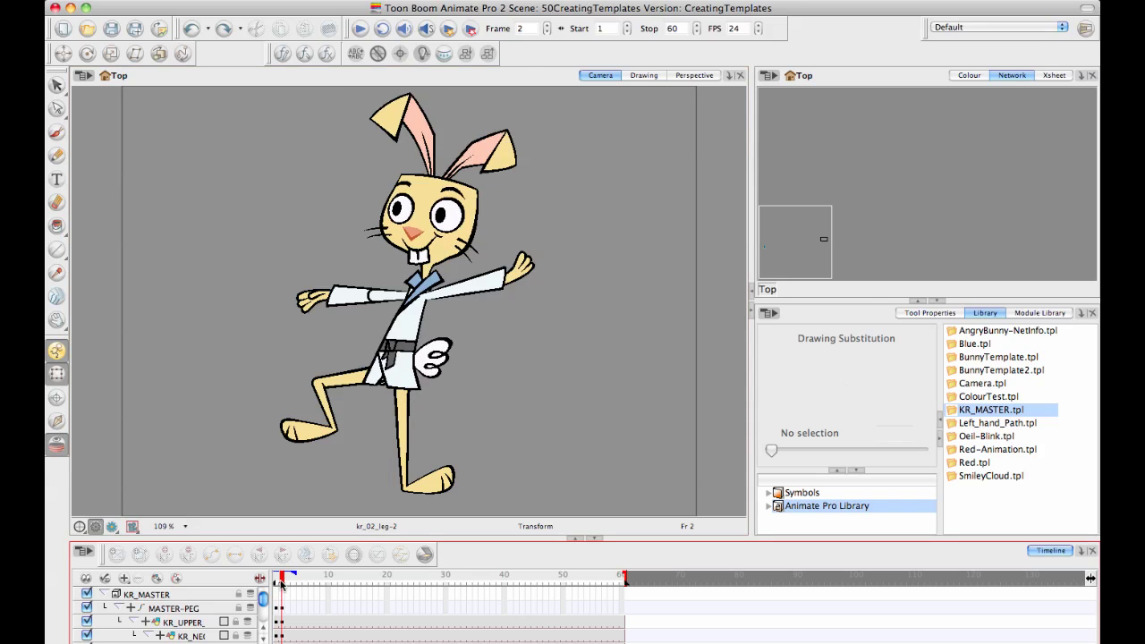
{"action": "left_click", "coordinate": [282, 610]}
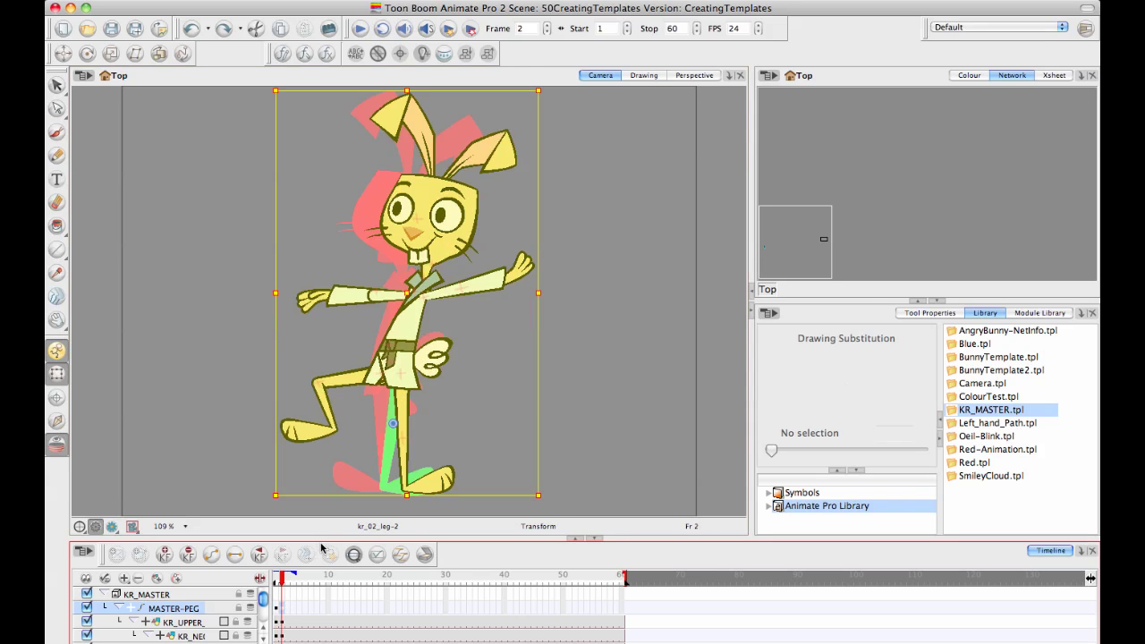
{"action": "left_click", "coordinate": [433, 428]}
{"action": "left_click", "coordinate": [277, 579]}
{"action": "left_click", "coordinate": [281, 579]}
On frame 2, rotate the whole kr_02 leg slightly forward from the hip and adjust its foot to rest flat on the ground
{"action": "left_click", "coordinate": [413, 423]}
{"action": "left_click", "coordinate": [408, 417]}
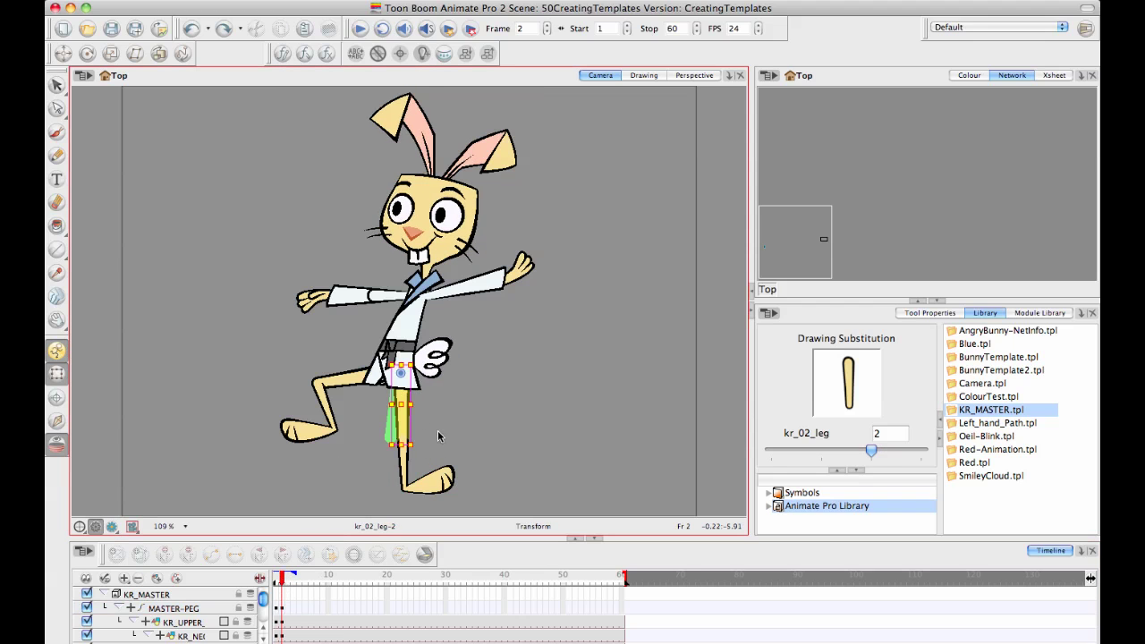
{"action": "key", "text": "b"}
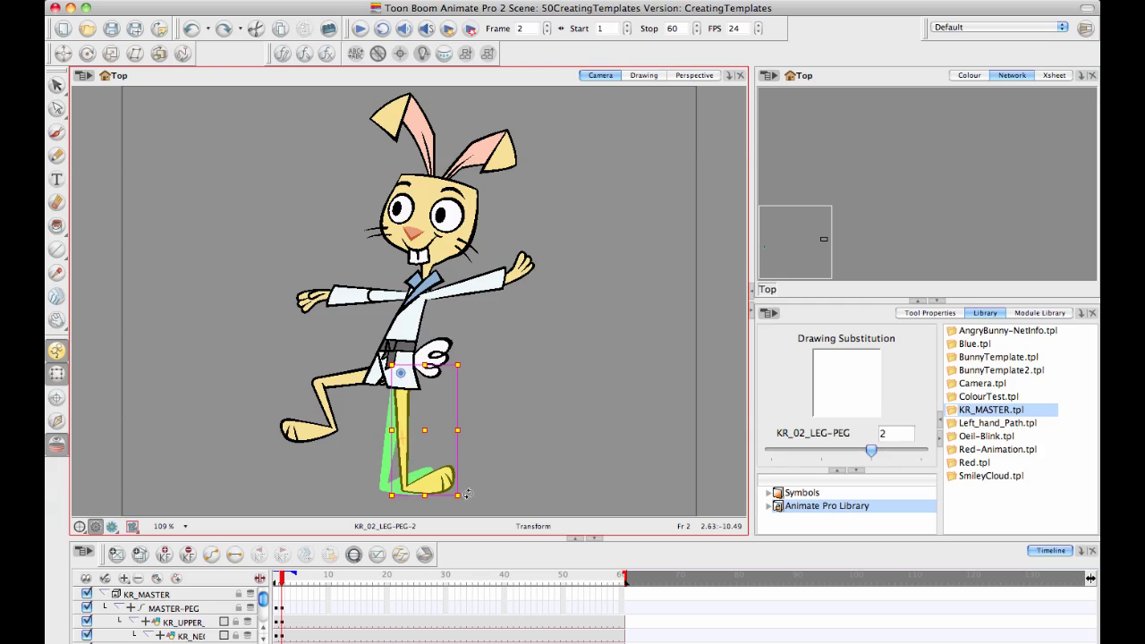
{"action": "left_click", "coordinate": [441, 479]}
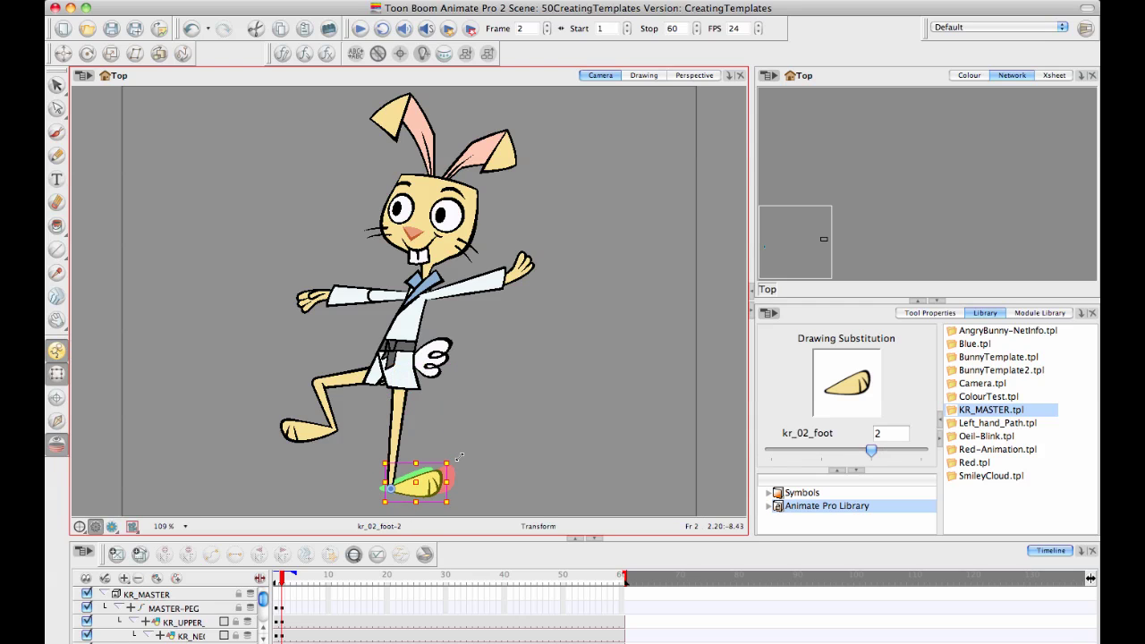
{"action": "left_click_drag", "start_coordinate": [458, 456], "coordinate": [458, 449]}
{"action": "left_click", "coordinate": [314, 480]}
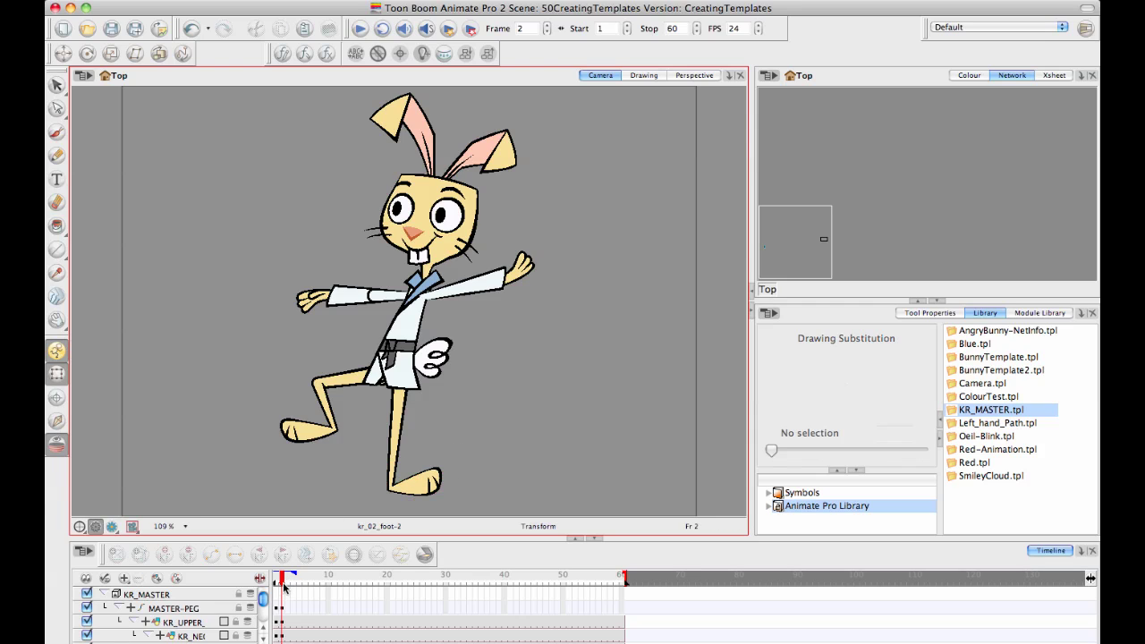
Move the whole rabbit slightly right with MASTER-PEG on frame 2 to line up the planted foot with its frame 1 position
{"action": "left_click", "coordinate": [280, 608]}
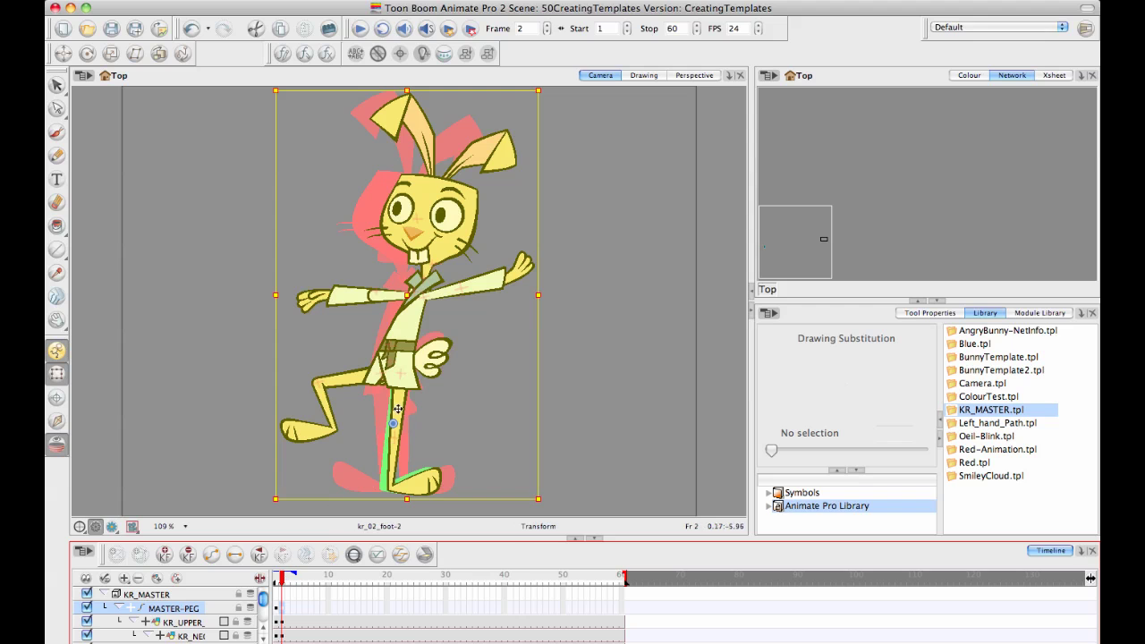
{"action": "left_click_drag", "start_coordinate": [412, 337], "coordinate": [427, 336]}
{"action": "left_click_drag", "start_coordinate": [282, 579], "coordinate": [267, 576]}
{"action": "left_click", "coordinate": [238, 421]}
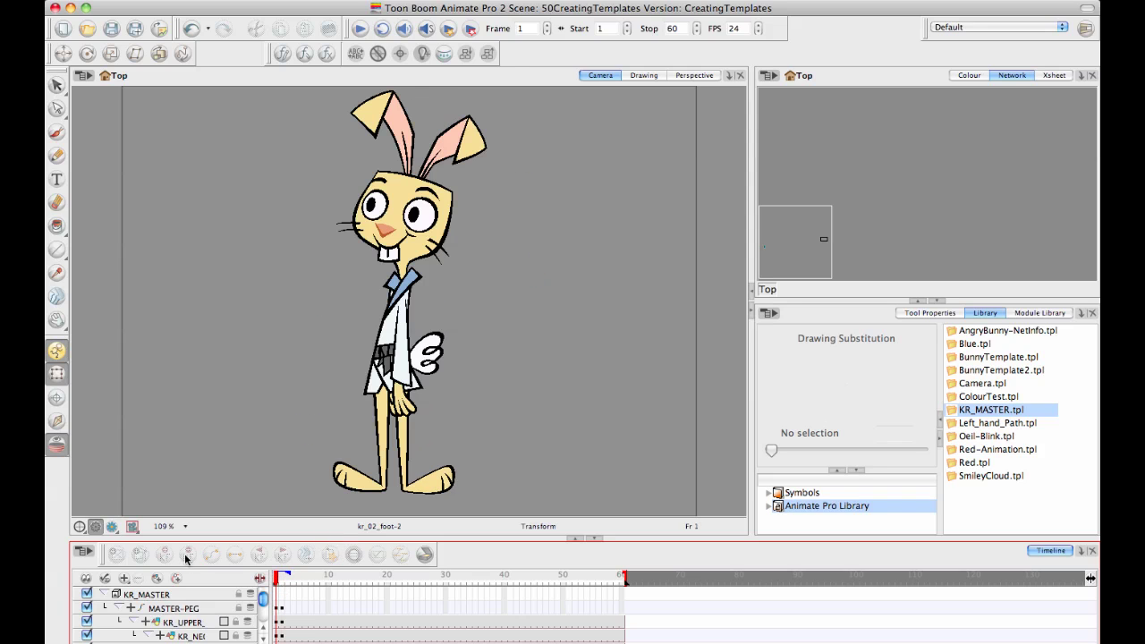
Collapse the MASTER-PEG hierarchy in the timeline and remove its extra keyframe on frame 3
{"action": "left_click", "coordinate": [127, 614]}
{"action": "left_click", "coordinate": [126, 611]}
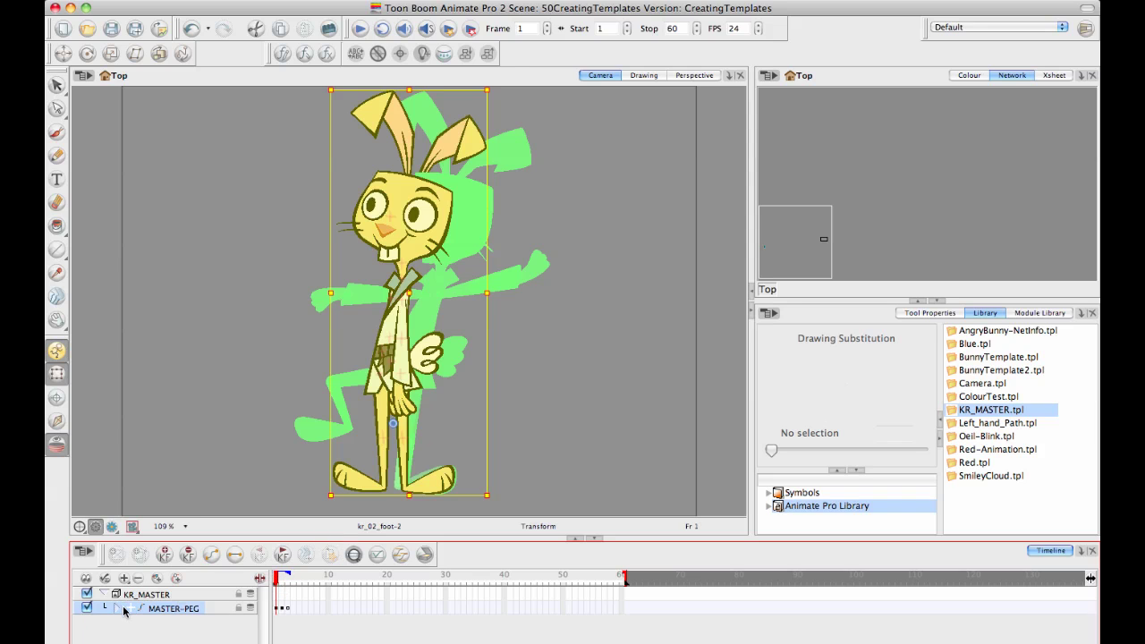
{"action": "left_click", "coordinate": [283, 611]}
{"action": "left_click", "coordinate": [288, 613]}
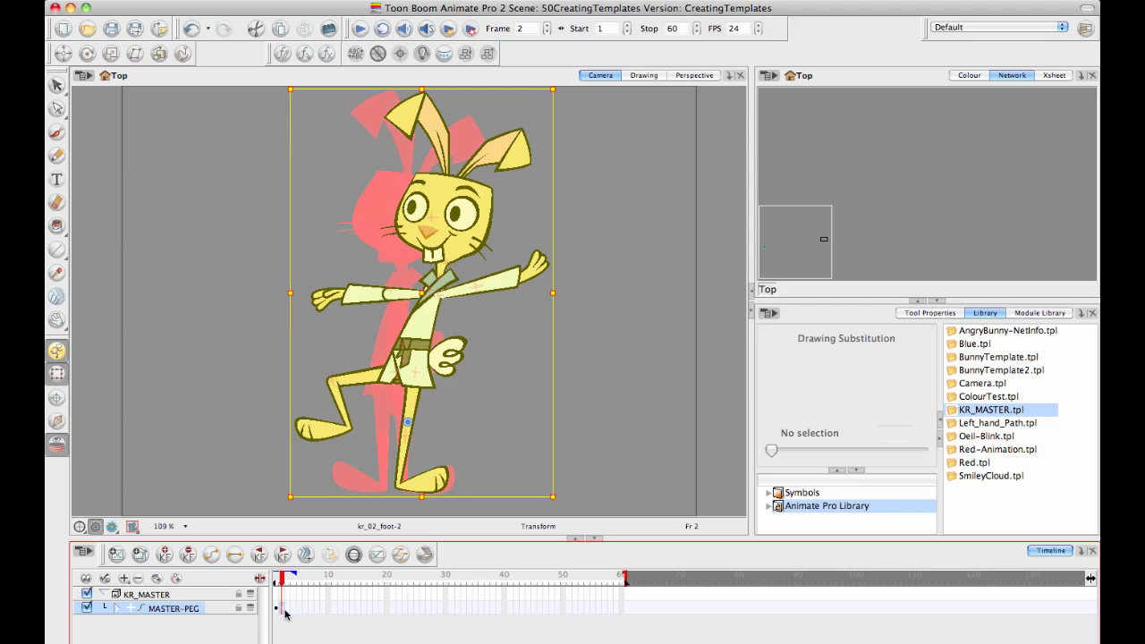
{"action": "left_click", "coordinate": [277, 580]}
{"action": "left_click", "coordinate": [281, 581]}
Move the collapsed MASTER-PEG keyframe from frame 2 to frame 20
{"action": "left_click_drag", "start_coordinate": [281, 612], "coordinate": [390, 613]}
{"action": "left_click", "coordinate": [388, 578]}
{"action": "mouse_move", "coordinate": [388, 577]}
{"action": "left_mouse_down"}
{"action": "mouse_move", "coordinate": [340, 577]}
{"action": "mouse_move", "coordinate": [387, 577]}
{"action": "left_mouse_up"}
Turn the MASTER-PEG keyframe on frame 1 into a motion keyframe and scrub through the interpolated movement
{"action": "left_click", "coordinate": [276, 609]}
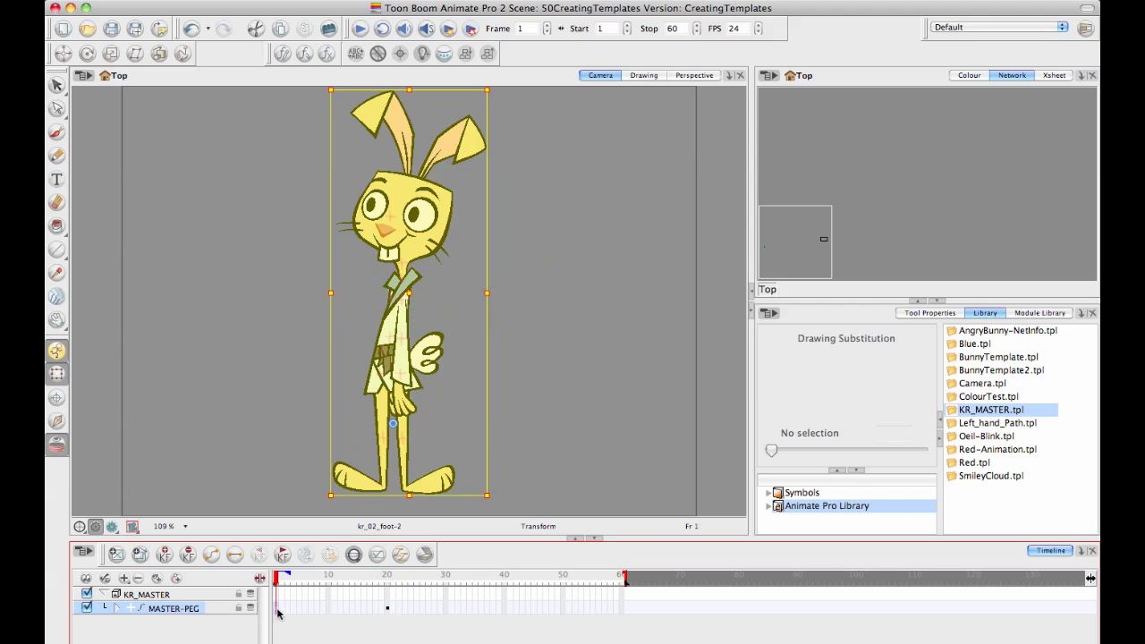
{"action": "left_click", "coordinate": [213, 557]}
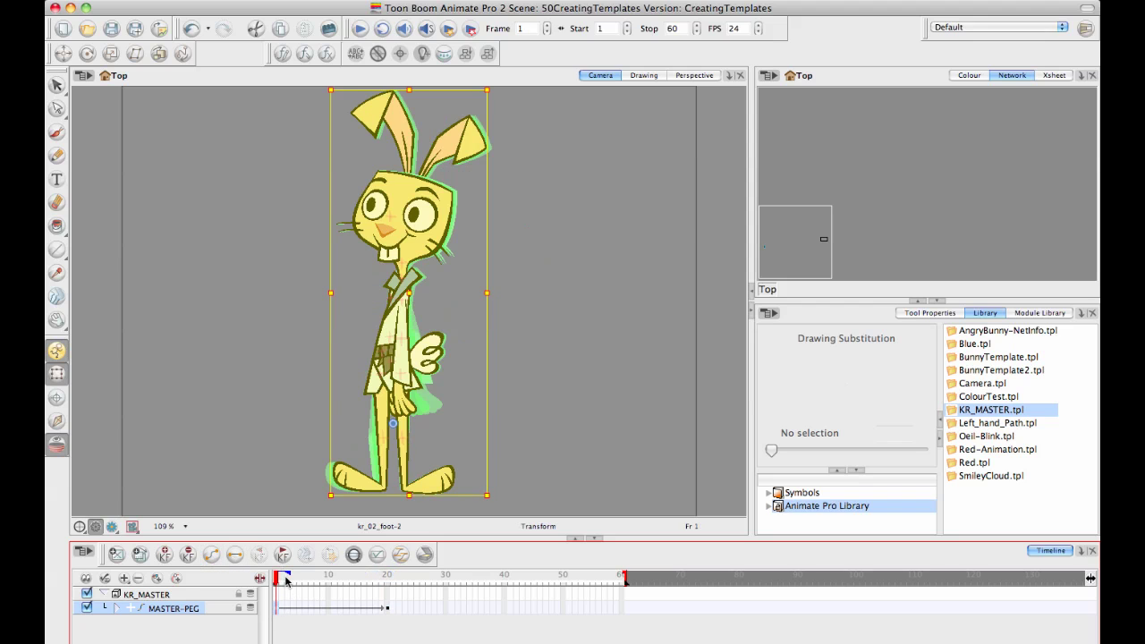
{"action": "left_click_drag", "start_coordinate": [279, 579], "coordinate": [245, 566]}
{"action": "left_click", "coordinate": [498, 292]}
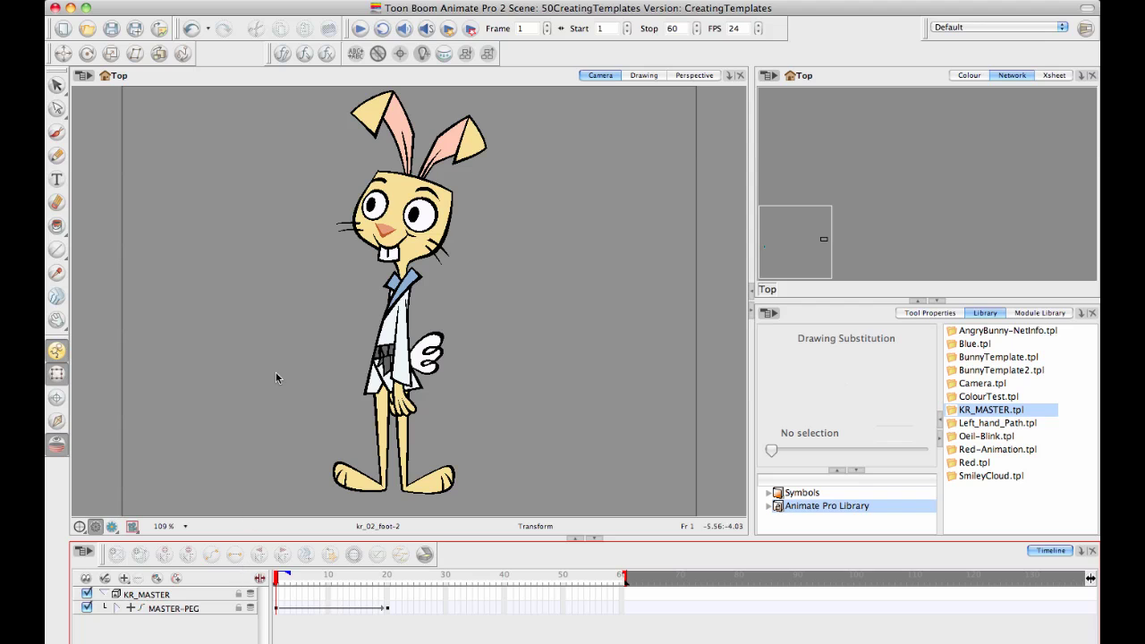
Apply a slow ease from the frame 1 keyframe to the motion, rotation, scale and skew of all MASTER-PEG functions
{"action": "left_click", "coordinate": [282, 610]}
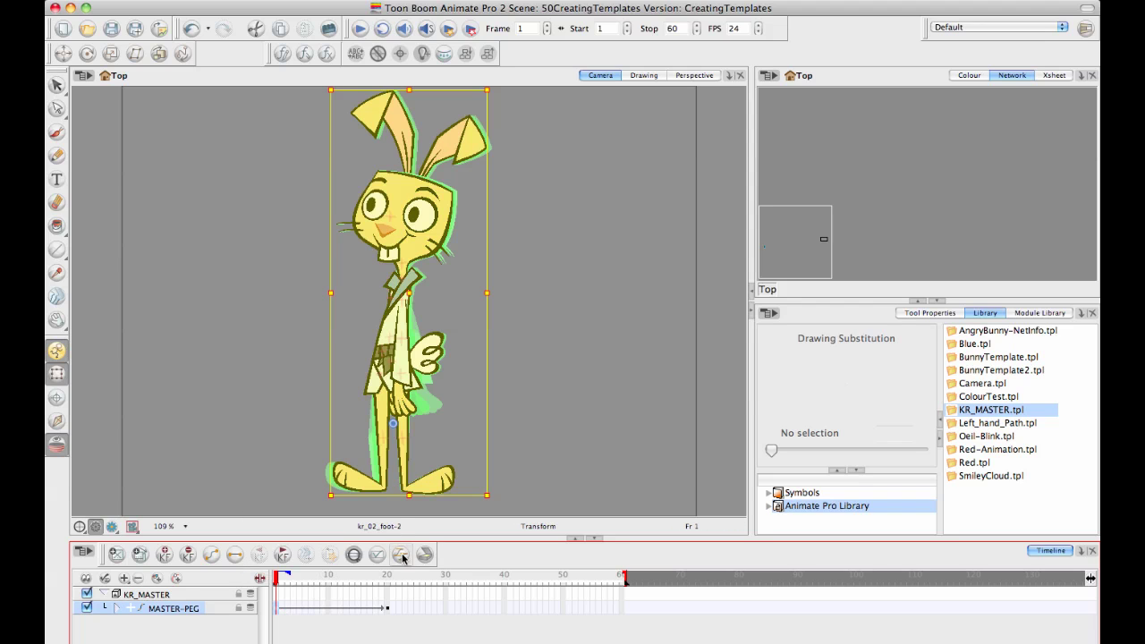
{"action": "left_click", "coordinate": [401, 555]}
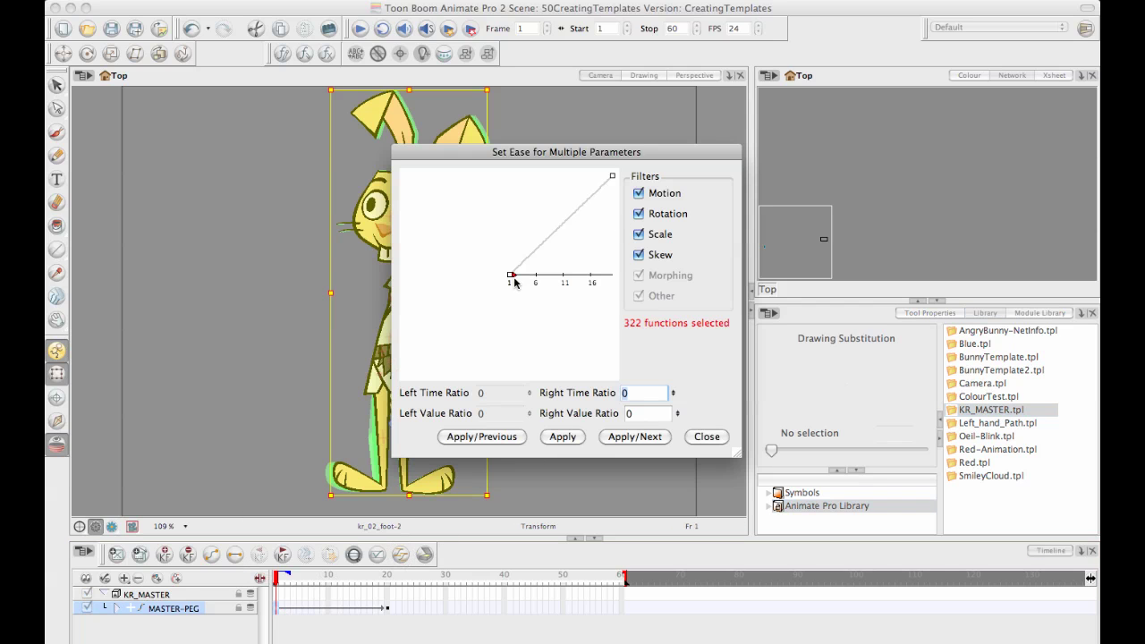
{"action": "left_click_drag", "start_coordinate": [516, 278], "coordinate": [586, 271]}
{"action": "left_click", "coordinate": [578, 439]}
{"action": "left_click", "coordinate": [703, 438]}
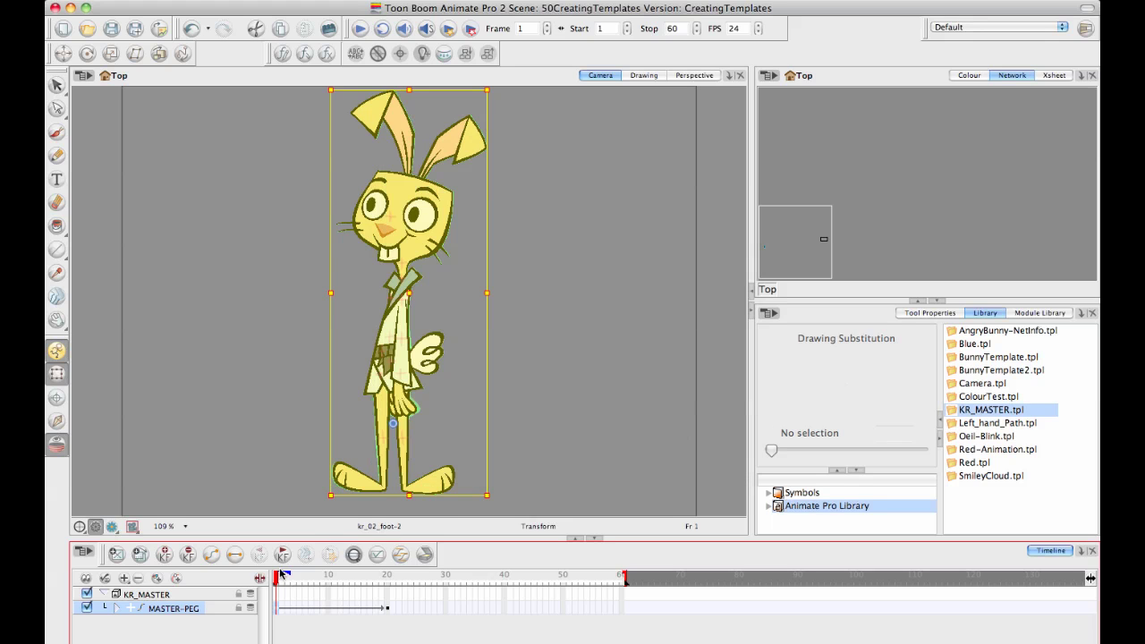
Set the playback stop to frame 20 and play the eased transition between the two poses
{"action": "left_click", "coordinate": [389, 578]}
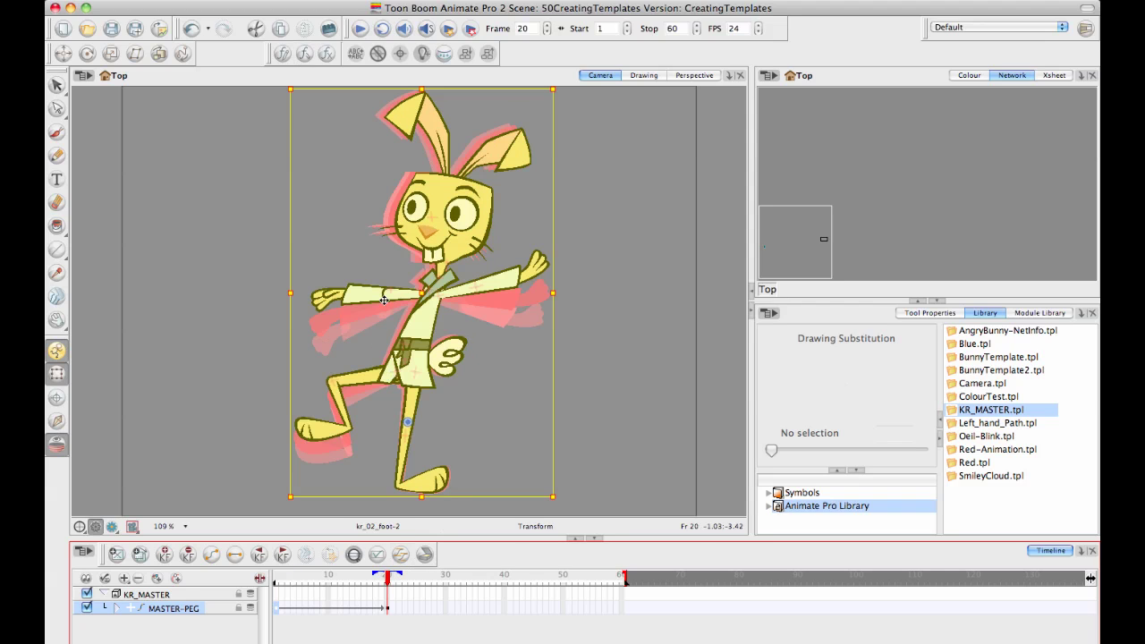
{"action": "left_click", "coordinate": [651, 31]}
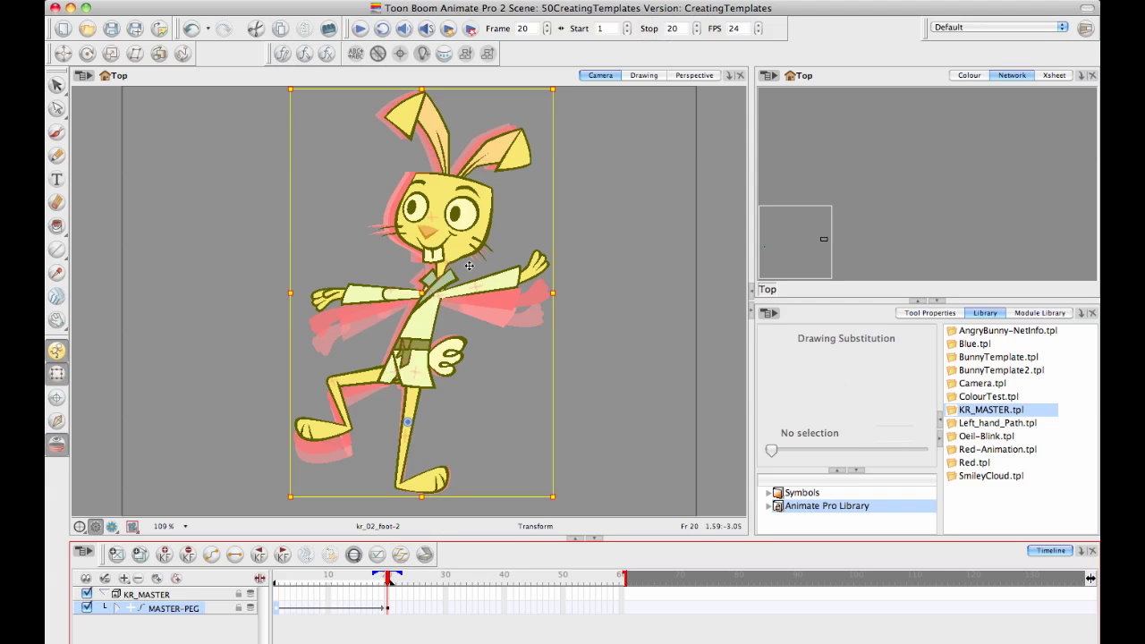
{"action": "left_click", "coordinate": [361, 29]}
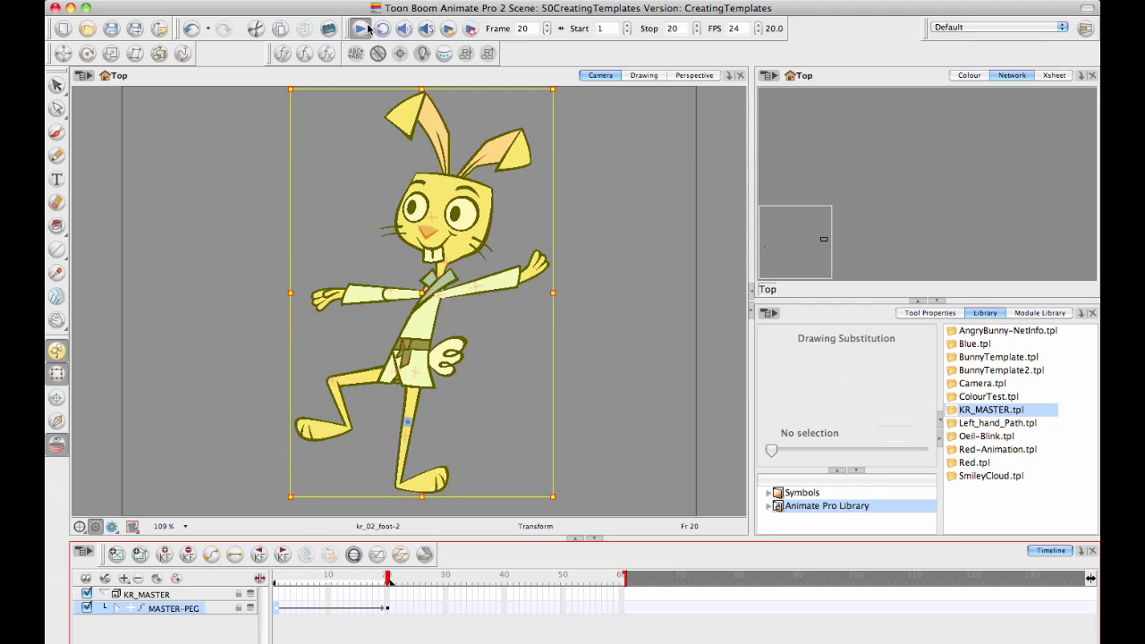
{"action": "left_click", "coordinate": [363, 29]}
{"action": "left_click", "coordinate": [583, 224]}
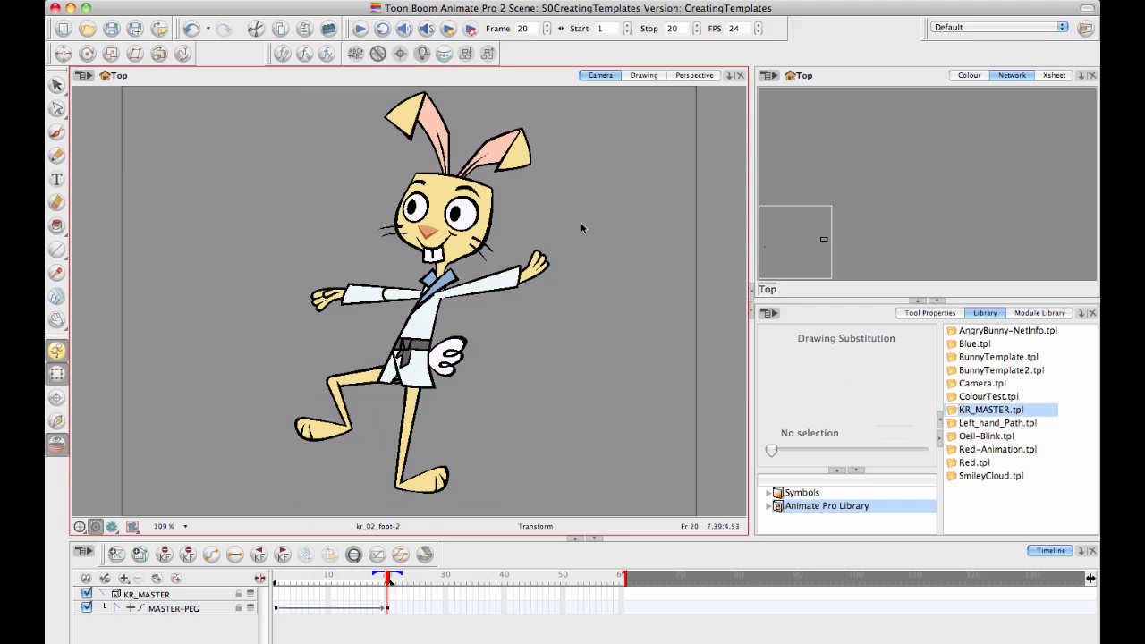
Apply an ease into the MASTER-PEG keyframe at frame 20 for motion, rotation, scale and skew
{"action": "left_click", "coordinate": [389, 609]}
{"action": "left_click", "coordinate": [400, 555]}
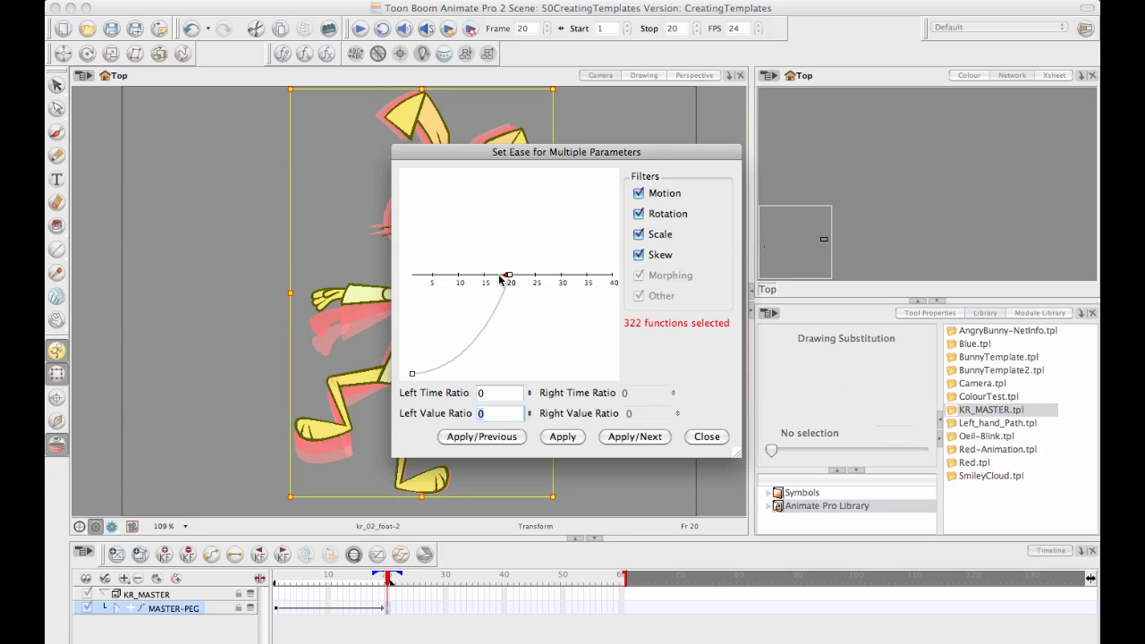
{"action": "left_click_drag", "start_coordinate": [508, 275], "coordinate": [499, 332]}
{"action": "left_click", "coordinate": [564, 436]}
{"action": "left_click", "coordinate": [694, 438]}
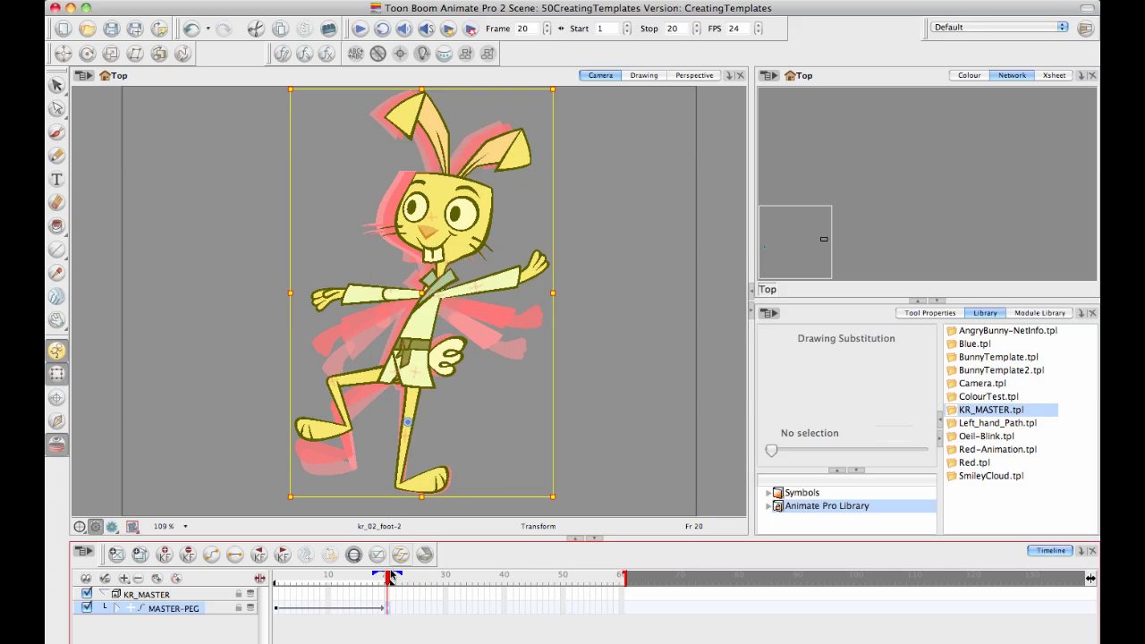
Play the eased transition from frame 1, clear the selection and scrub back to frame 1
{"action": "left_click_drag", "start_coordinate": [388, 577], "coordinate": [277, 577]}
{"action": "left_click", "coordinate": [360, 29]}
{"action": "left_click", "coordinate": [361, 29]}
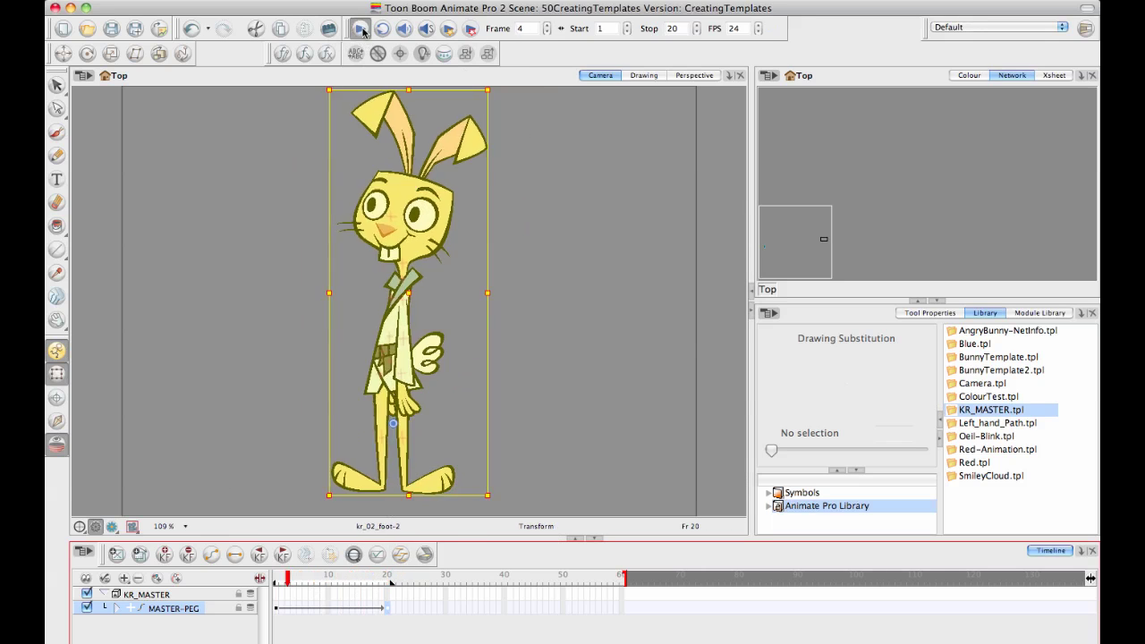
{"action": "left_click", "coordinate": [589, 188]}
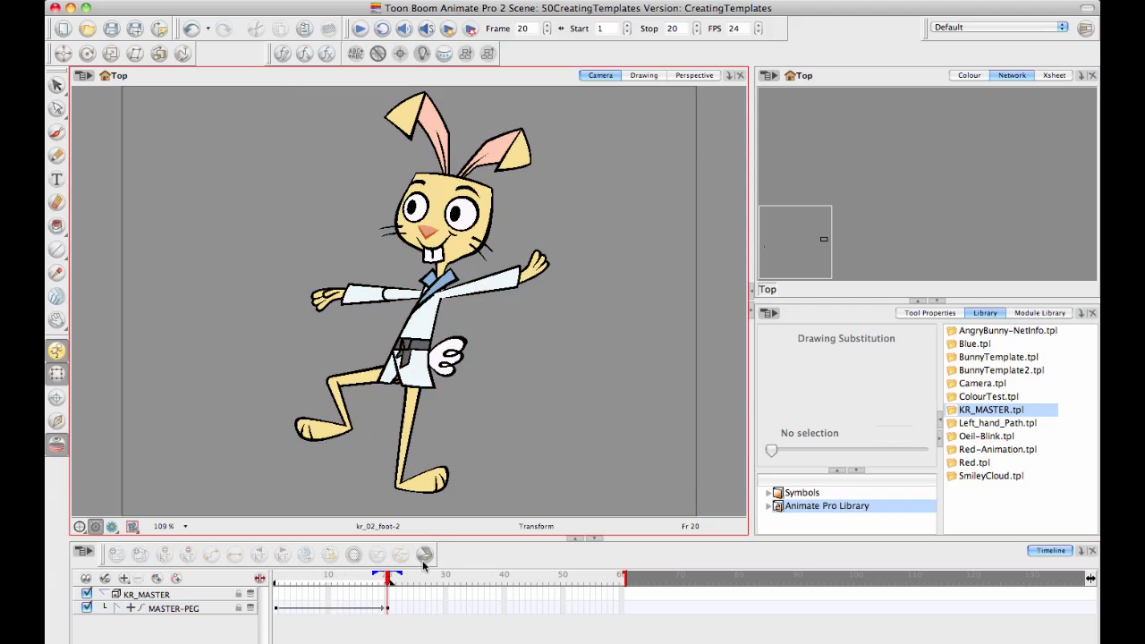
{"action": "left_click_drag", "start_coordinate": [386, 580], "coordinate": [273, 578]}
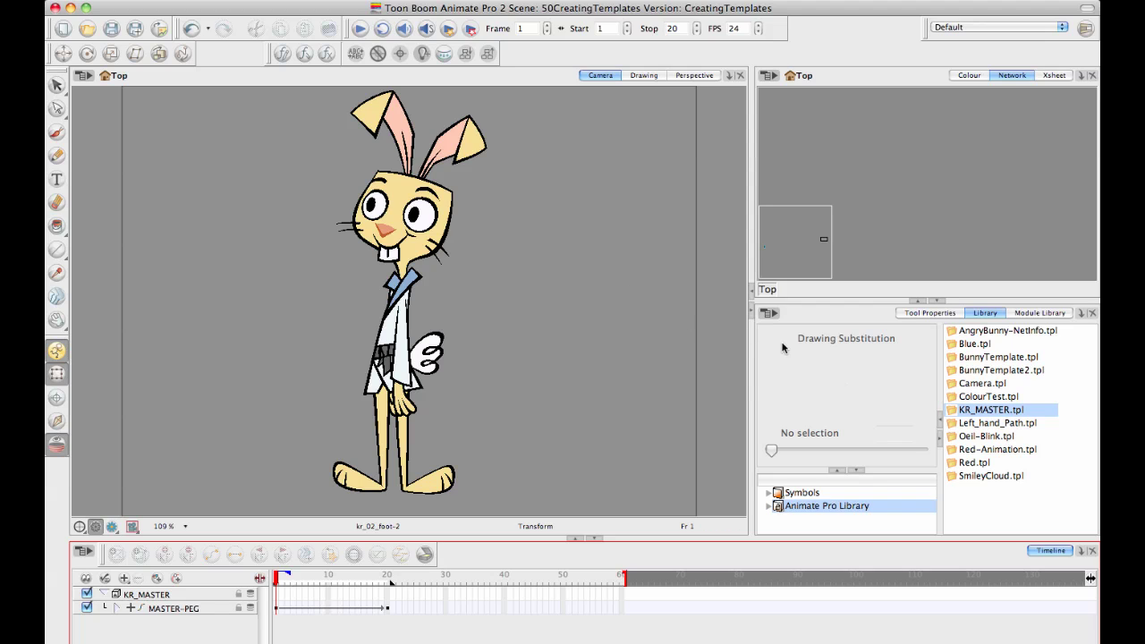
Enlarge the Library by widening its area and hiding the Network view
{"action": "left_click_drag", "start_coordinate": [750, 368], "coordinate": [699, 369]}
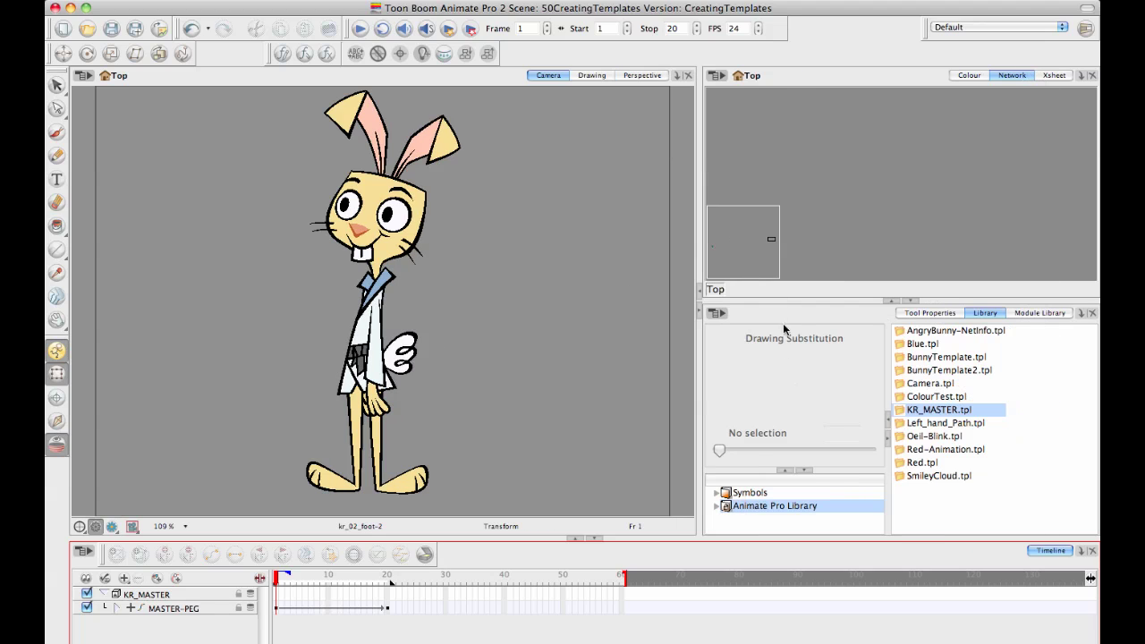
{"action": "left_click", "coordinate": [891, 302]}
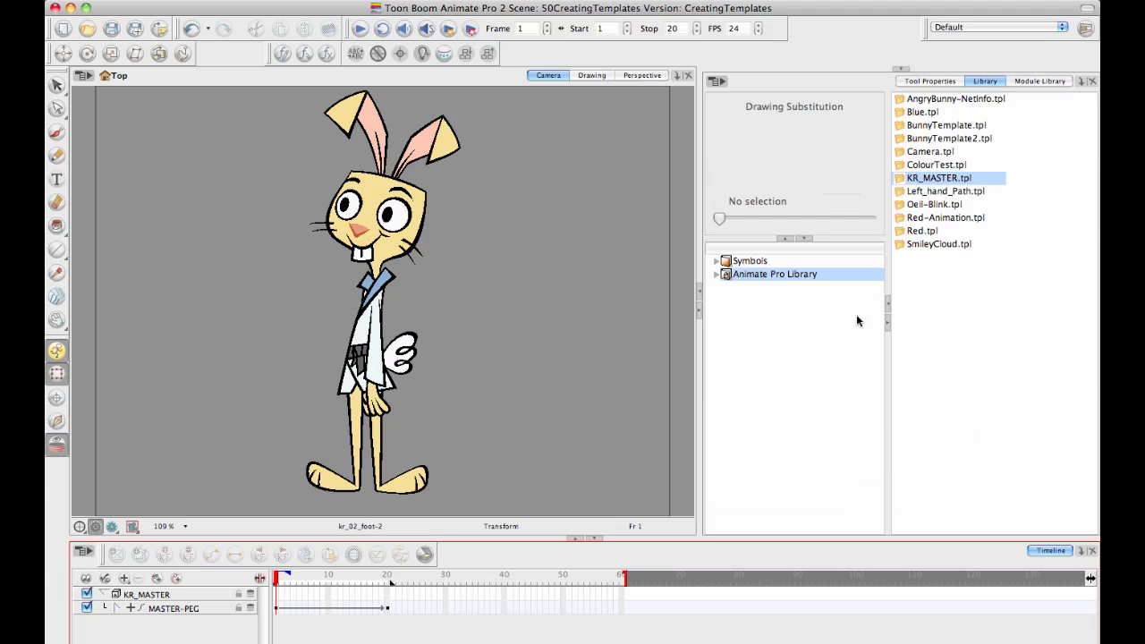
Expand the MASTER-PEG hierarchy in an enlarged timeline and examine the child layers' keyframes at frames 1 and 20
{"action": "left_click", "coordinate": [276, 609]}
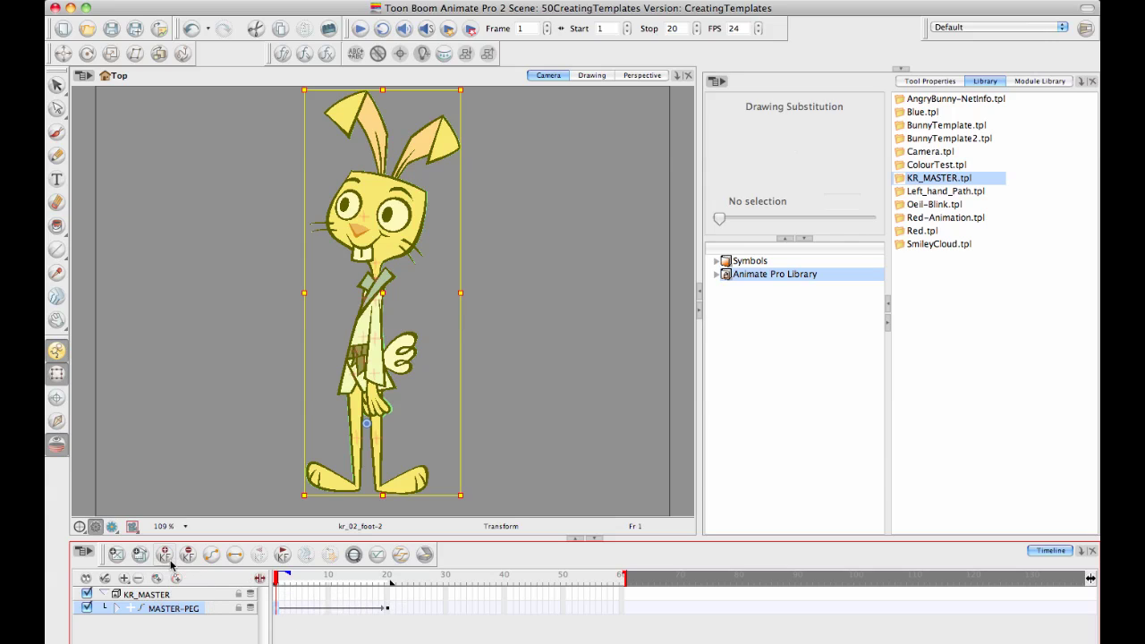
{"action": "left_click", "coordinate": [407, 628]}
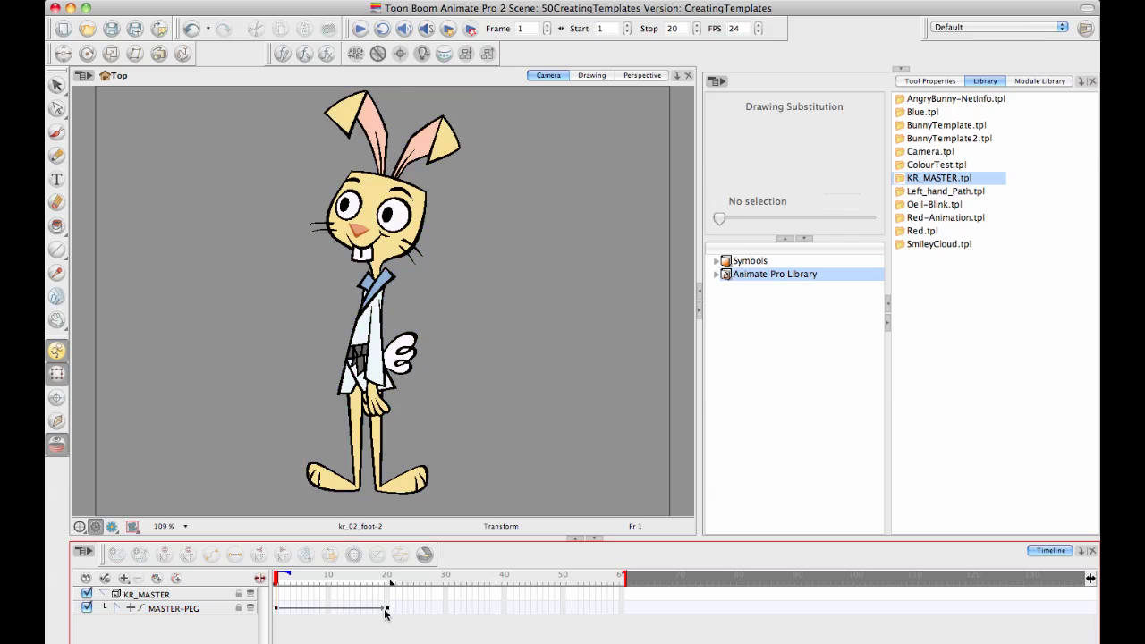
{"action": "left_click", "coordinate": [386, 610]}
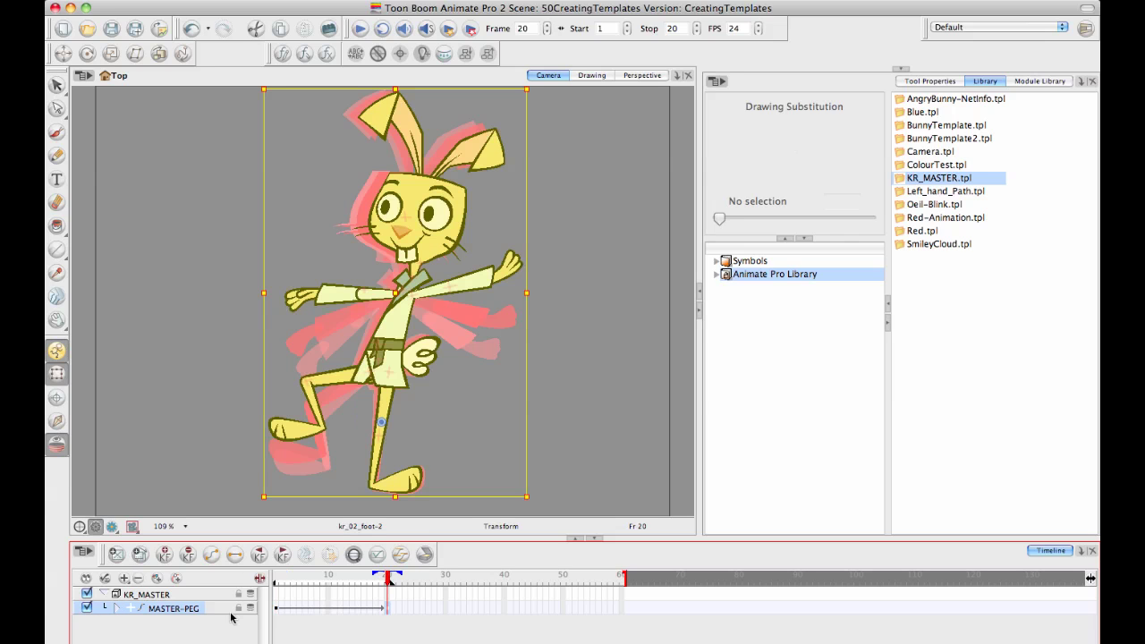
{"action": "left_click", "coordinate": [118, 610]}
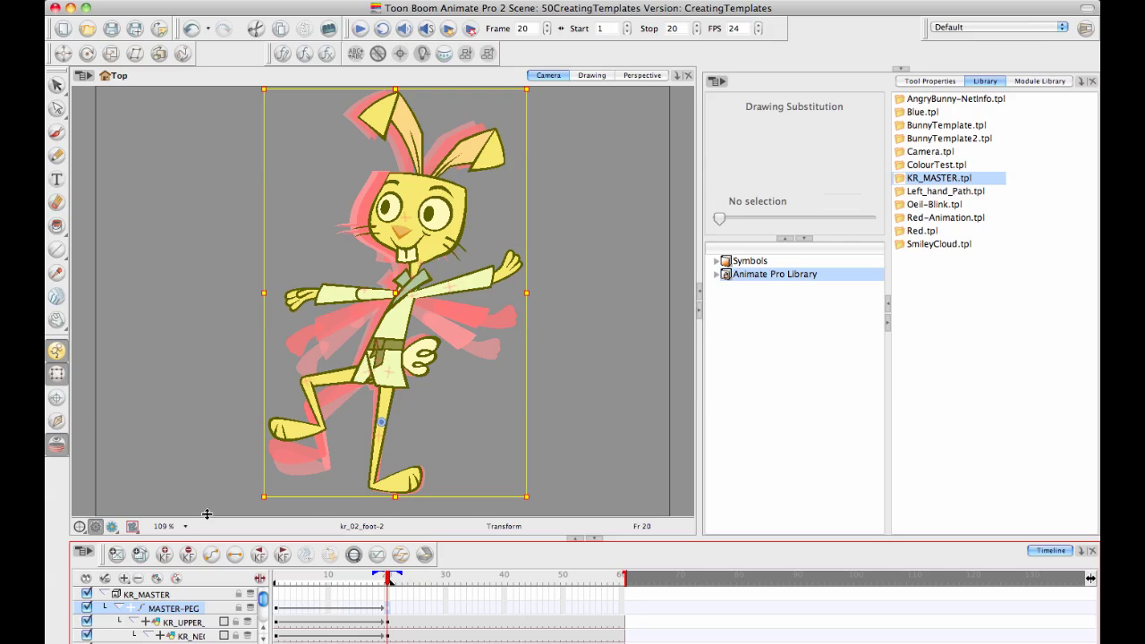
{"action": "left_click_drag", "start_coordinate": [207, 505], "coordinate": [215, 408]}
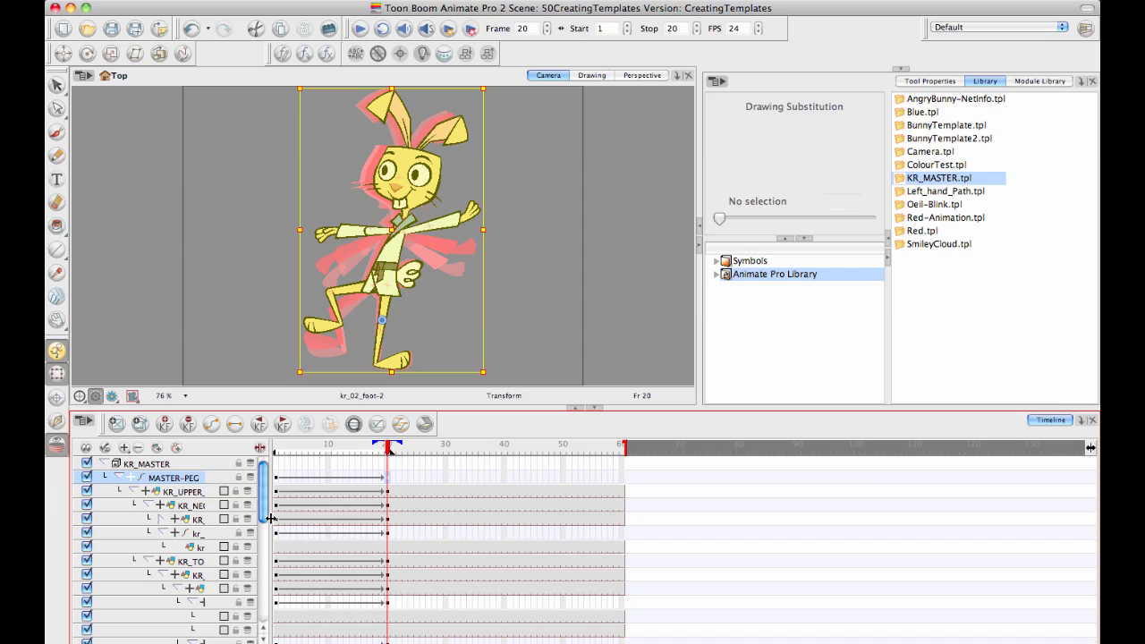
{"action": "left_click_drag", "start_coordinate": [271, 518], "coordinate": [312, 518]}
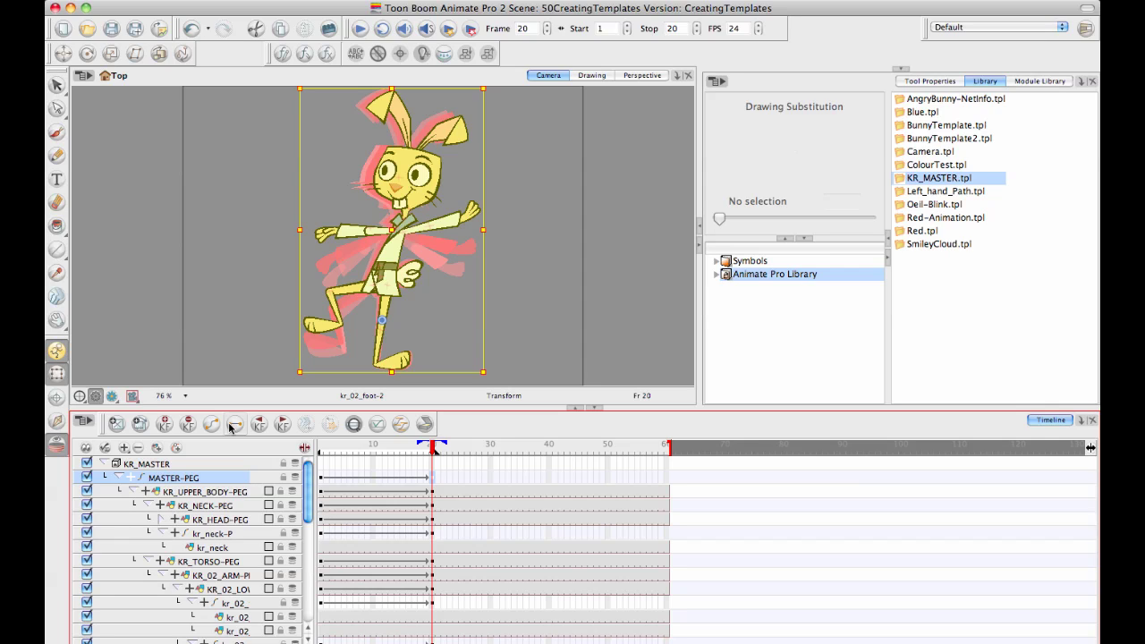
Collapse the MASTER-PEG hierarchy and reduce the timeline's height
{"action": "left_click", "coordinate": [118, 477]}
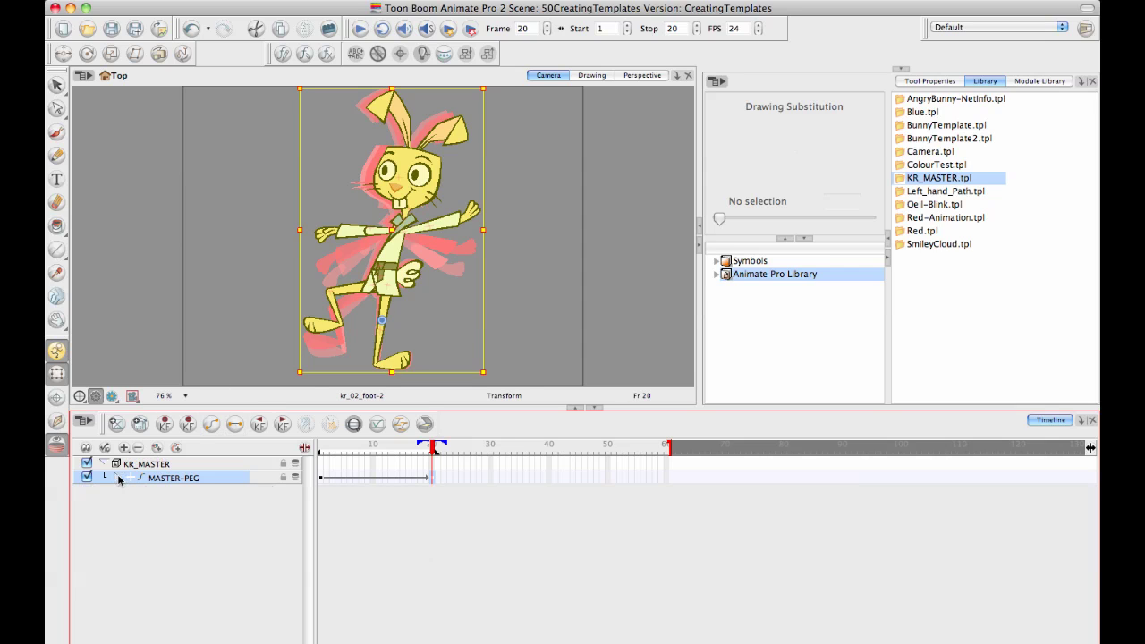
{"action": "left_click_drag", "start_coordinate": [247, 408], "coordinate": [251, 452]}
{"action": "left_click", "coordinate": [481, 571]}
Select MASTER-PEG frames 1–20 and enable the right to modify the Animate Pro Library
{"action": "left_click_drag", "start_coordinate": [319, 524], "coordinate": [429, 526]}
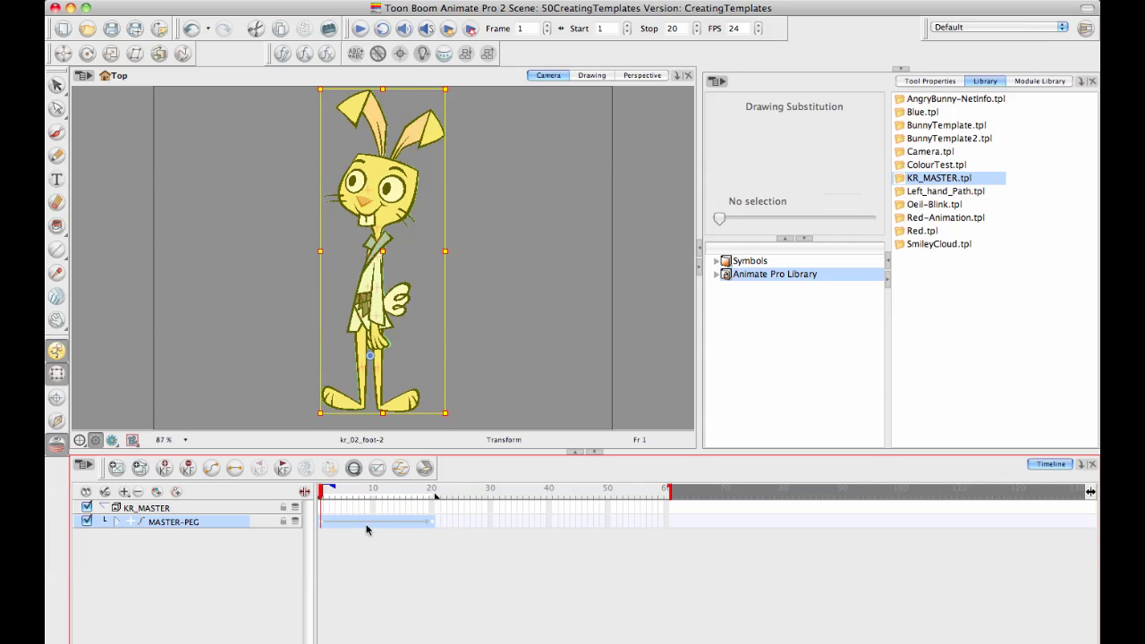
{"action": "left_click_drag", "start_coordinate": [376, 526], "coordinate": [733, 280]}
{"action": "right_click", "coordinate": [736, 278]}
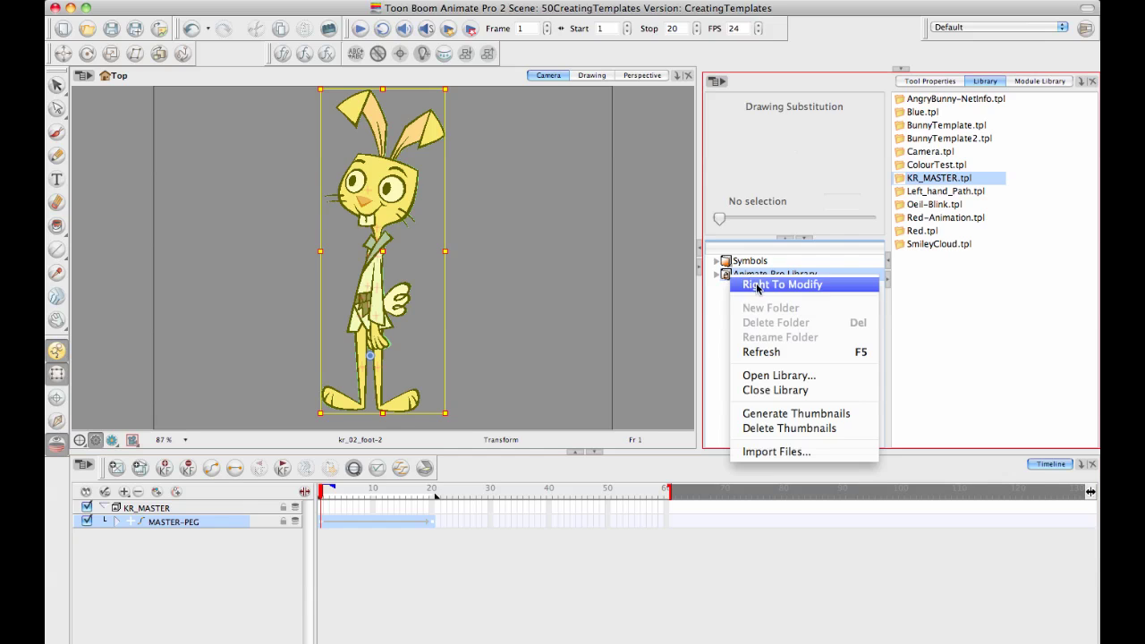
{"action": "left_click", "coordinate": [757, 286]}
Save the selected MASTER-PEG frames in the Animate Pro Library as a template named KR_ACTION_WindUp.tpl
{"action": "left_click", "coordinate": [376, 524]}
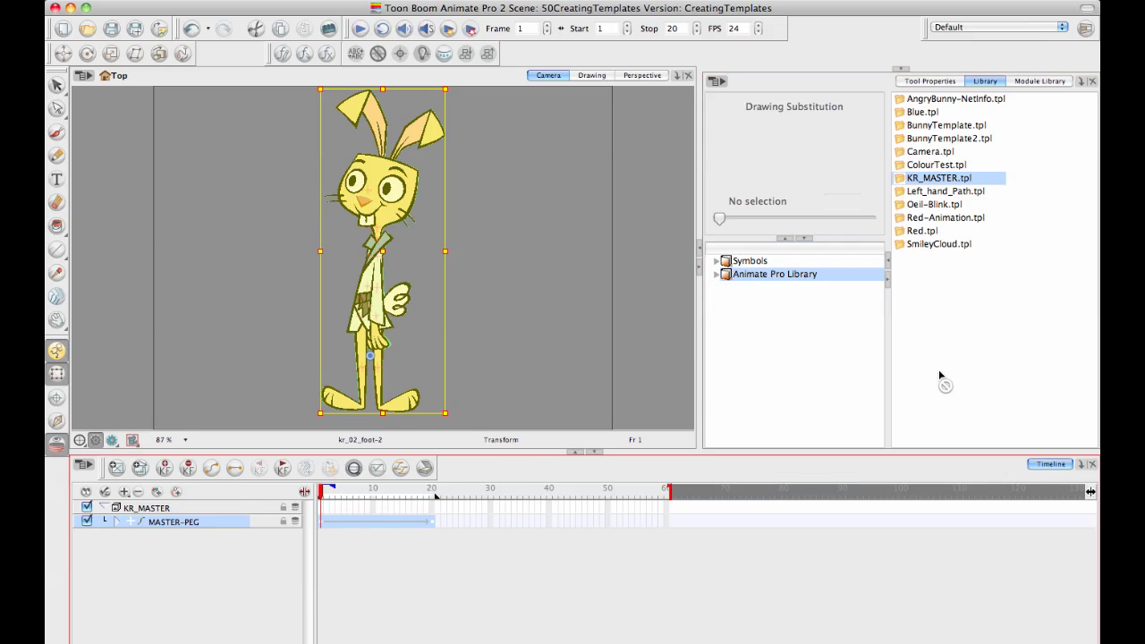
{"action": "left_click_drag", "start_coordinate": [934, 372], "coordinate": [935, 372]}
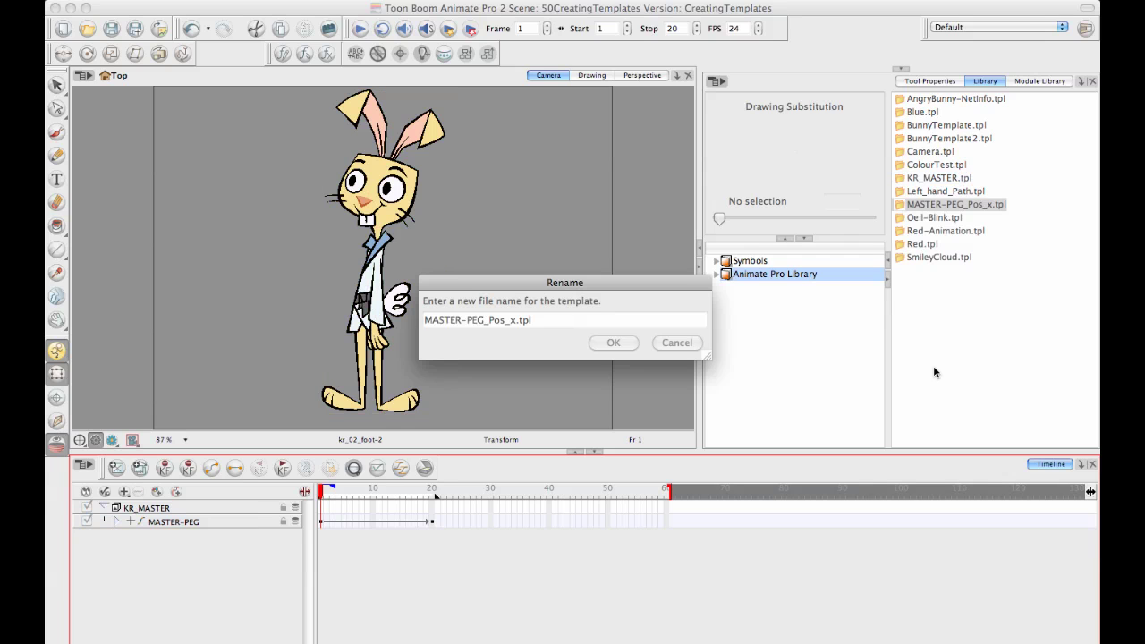
{"action": "left_click", "coordinate": [516, 321]}
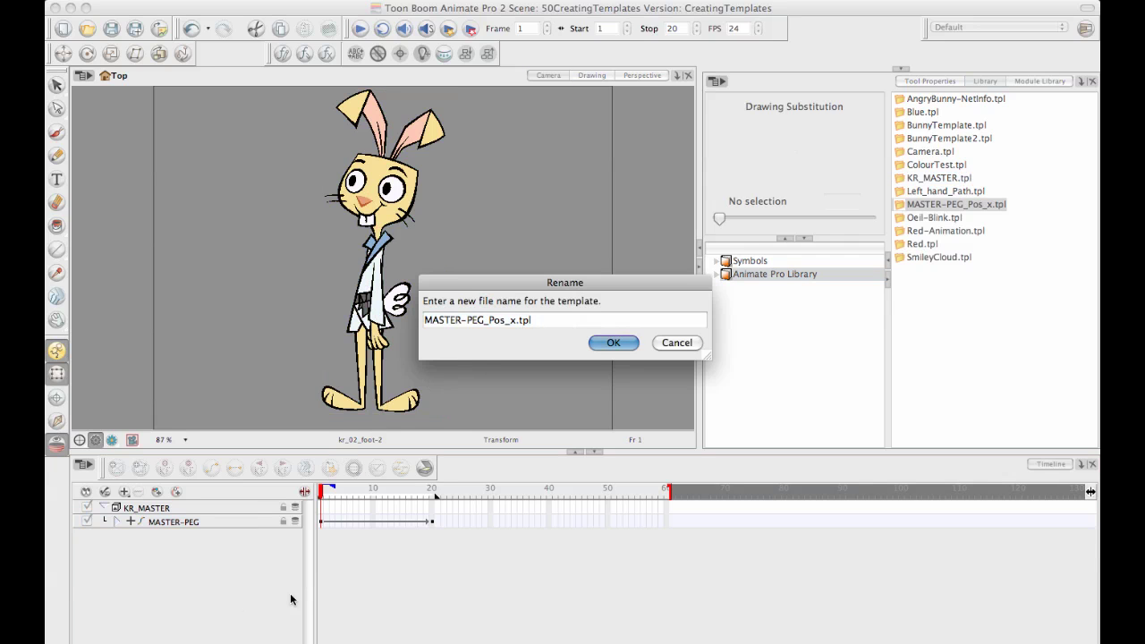
{"action": "key", "text": "BackSpace"}
{"action": "key", "text": "BackSpace"}
{"action": "key", "text": "BackSpace"}
{"action": "key", "text": "BackSpace"}
{"action": "key", "text": "BackSpace"}
{"action": "key", "text": "BackSpace"}
{"action": "key", "text": "BackSpace"}
{"action": "key", "text": "BackSpace"}
{"action": "key", "text": "BackSpace"}
{"action": "key", "text": "BackSpace"}
{"action": "key", "text": "BackSpace"}
{"action": "key", "text": "BackSpace"}
{"action": "key", "text": "BackSpace"}
{"action": "key", "text": "BackSpace"}
{"action": "key", "text": "BackSpace"}
{"action": "key", "text": "BackSpace"}
{"action": "type", "text": "KR_"}
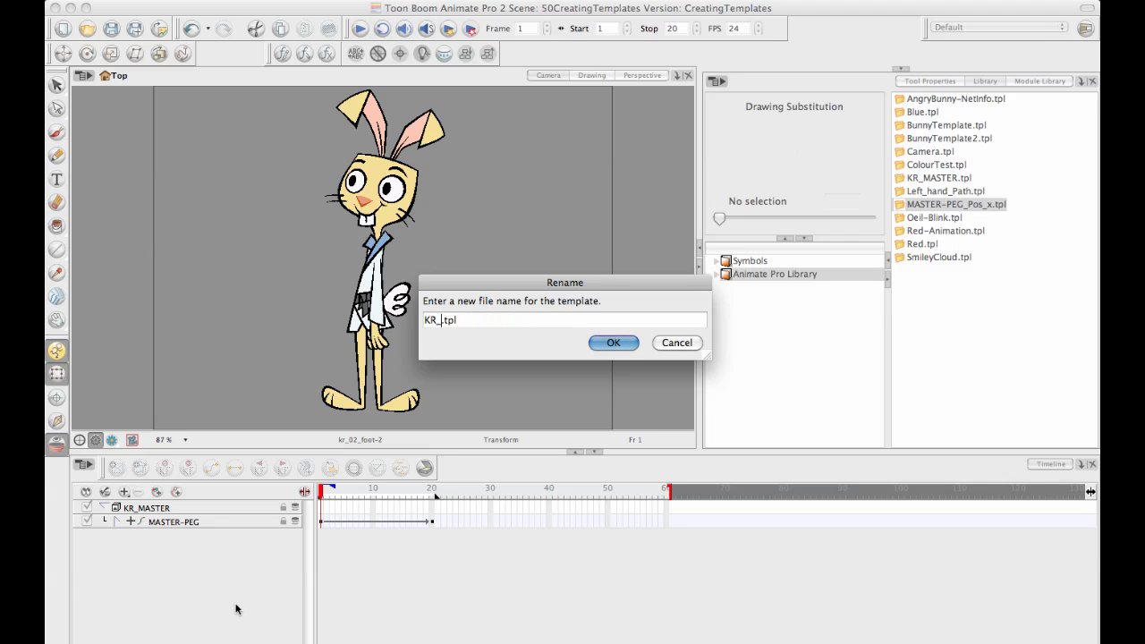
{"action": "type", "text": "ACTION_WindUp"}
{"action": "key", "text": "Return"}
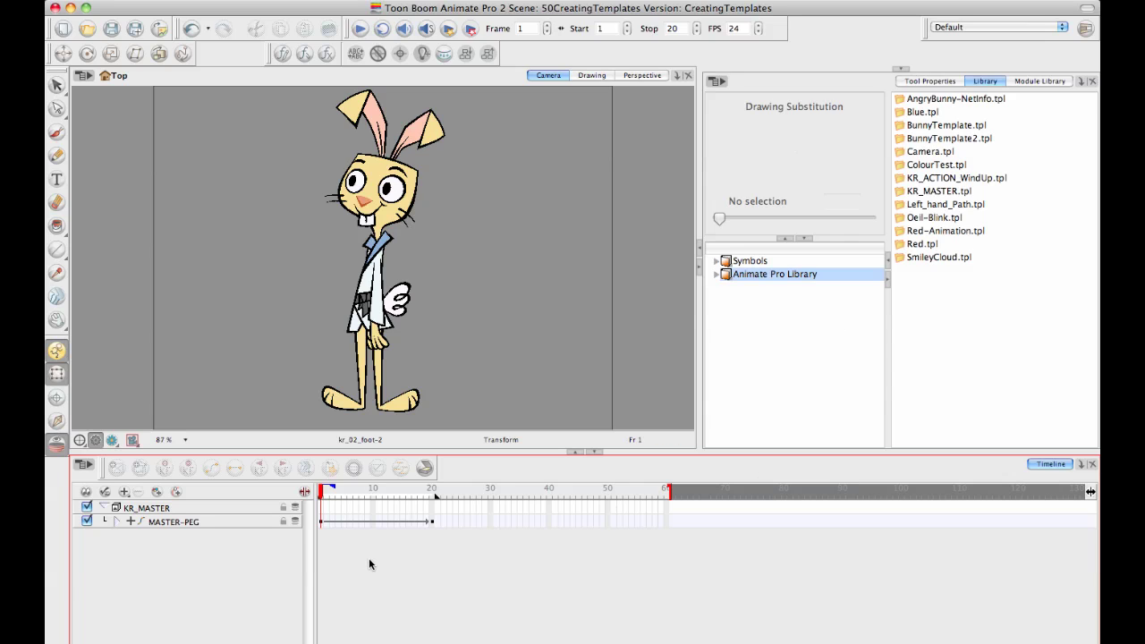
Add the KR_ACTION_WindUp.tpl action to the MASTER-PEG layer starting at frame 30
{"action": "left_click", "coordinate": [925, 183]}
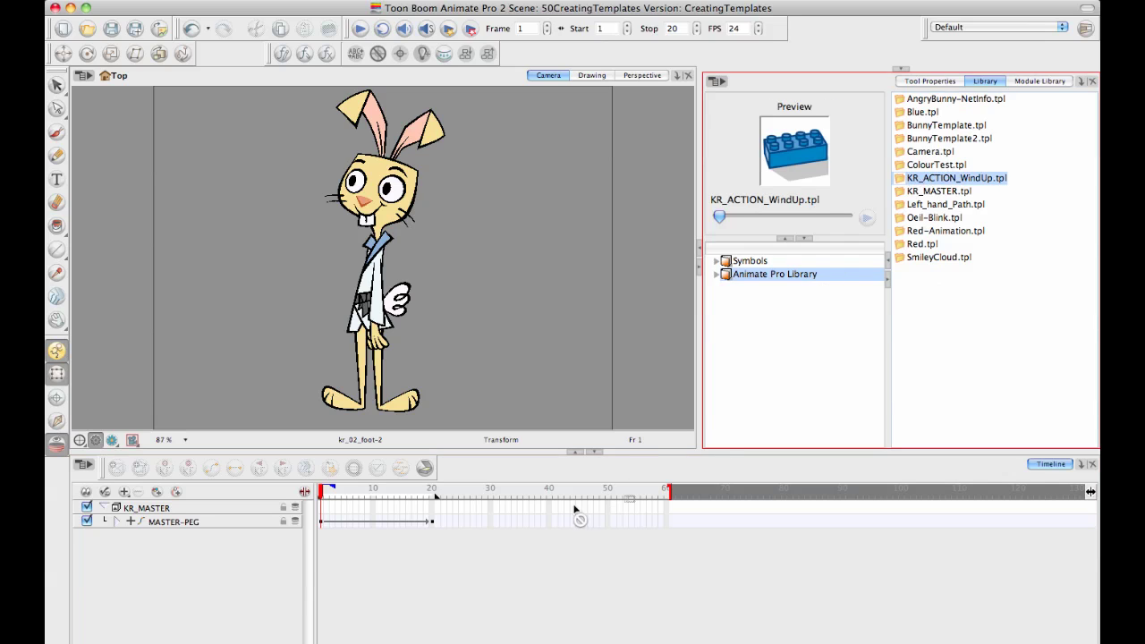
{"action": "left_click_drag", "start_coordinate": [555, 509], "coordinate": [497, 531]}
{"action": "left_click_drag", "start_coordinate": [486, 490], "coordinate": [433, 520]}
Turn the MASTER-PEG keyframe at frame 20 into a motion keyframe and scrub back to frame 1
{"action": "left_click", "coordinate": [433, 524]}
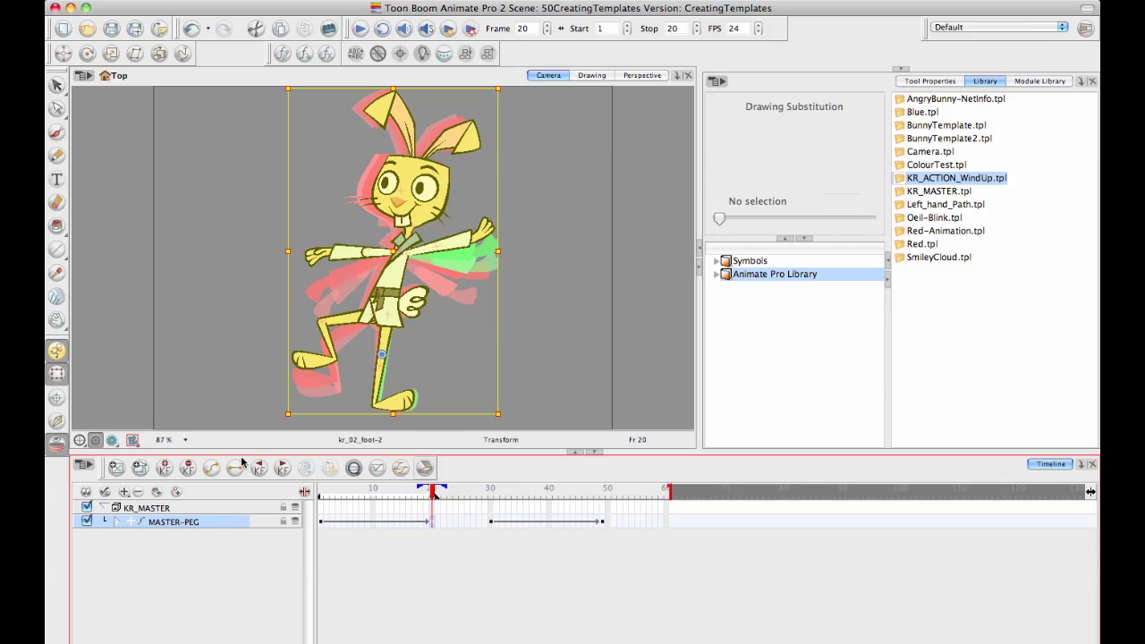
{"action": "left_click", "coordinate": [213, 468]}
{"action": "left_click_drag", "start_coordinate": [435, 493], "coordinate": [264, 495]}
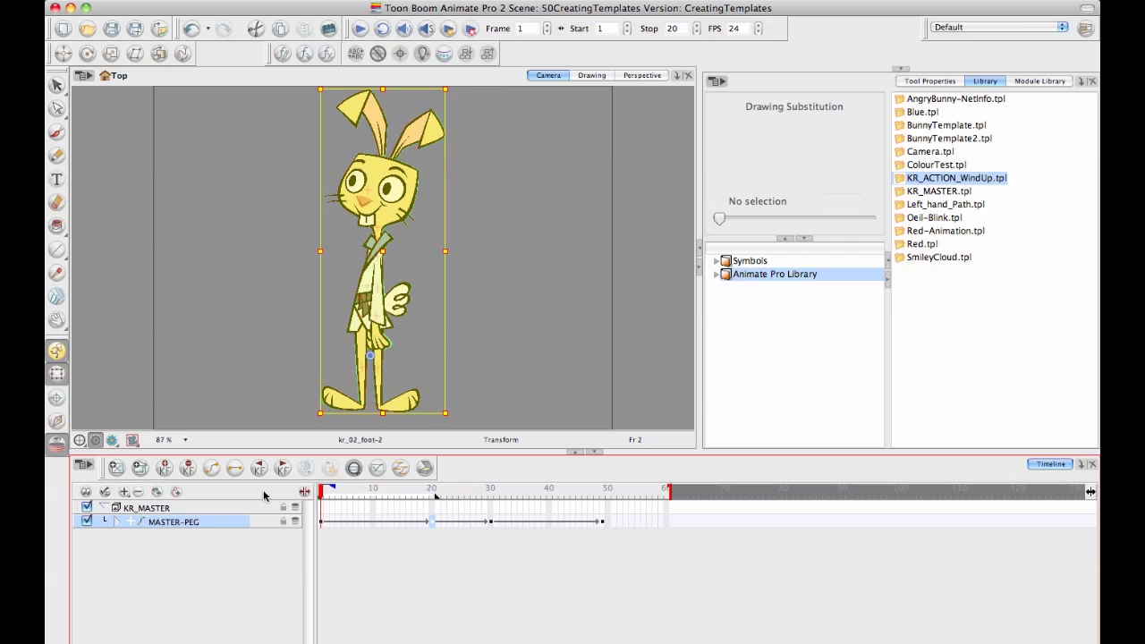
{"action": "left_click", "coordinate": [509, 394]}
{"action": "left_click_drag", "start_coordinate": [331, 505], "coordinate": [262, 491]}
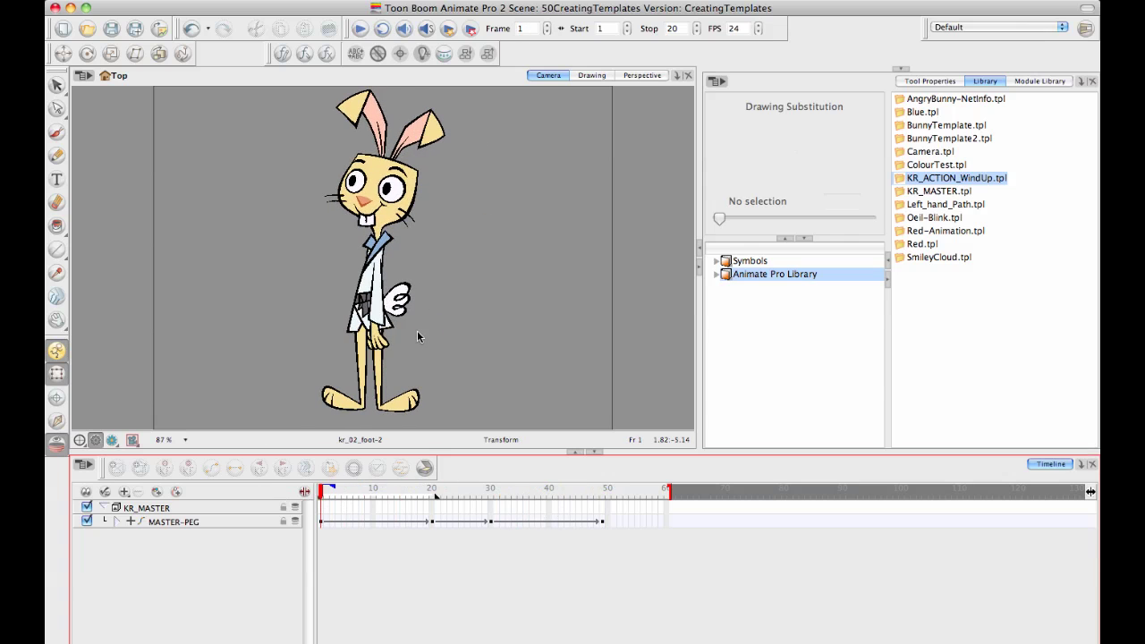
Collapse and hide the KR_MASTER layer, and bring a second rabbit into the scene from KR_MASTER.tpl
{"action": "left_click", "coordinate": [104, 507]}
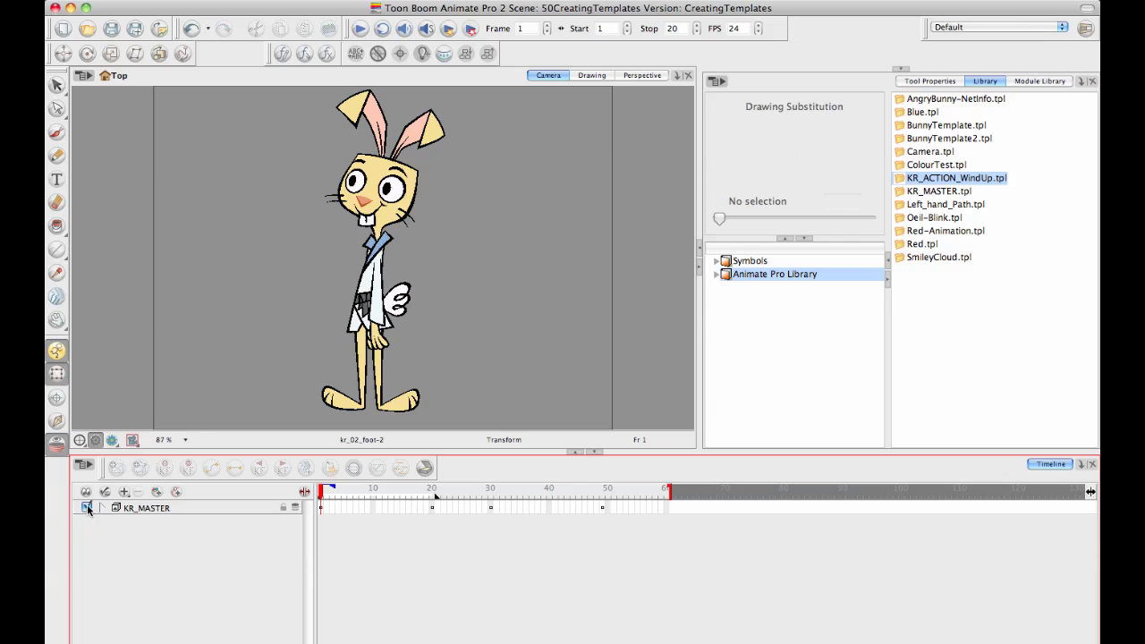
{"action": "left_click", "coordinate": [86, 508]}
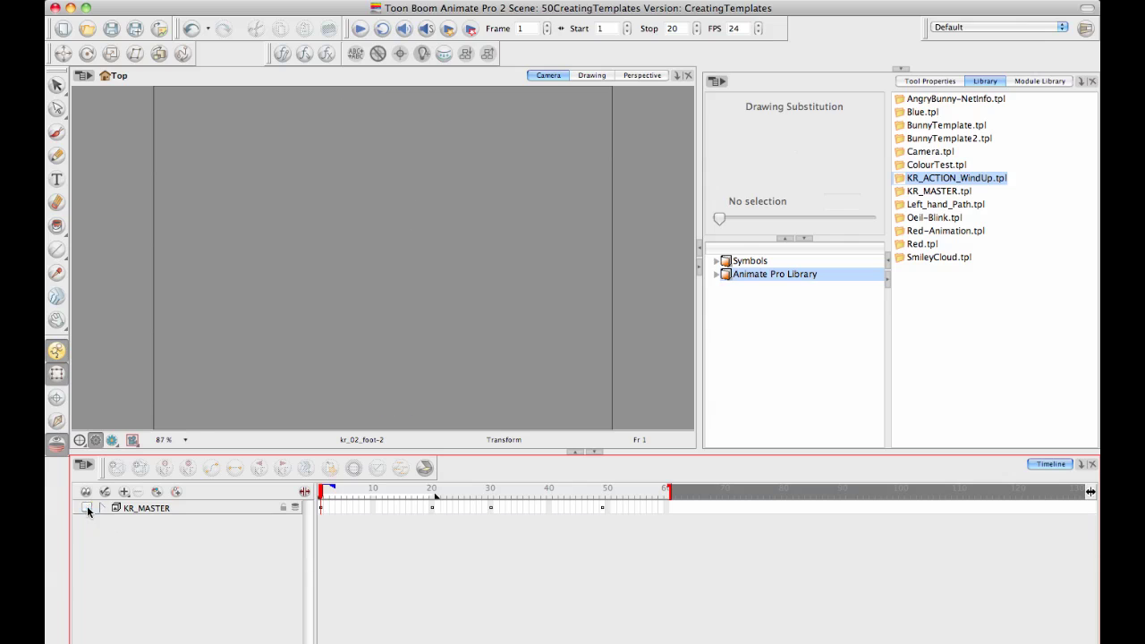
{"action": "left_click", "coordinate": [953, 193]}
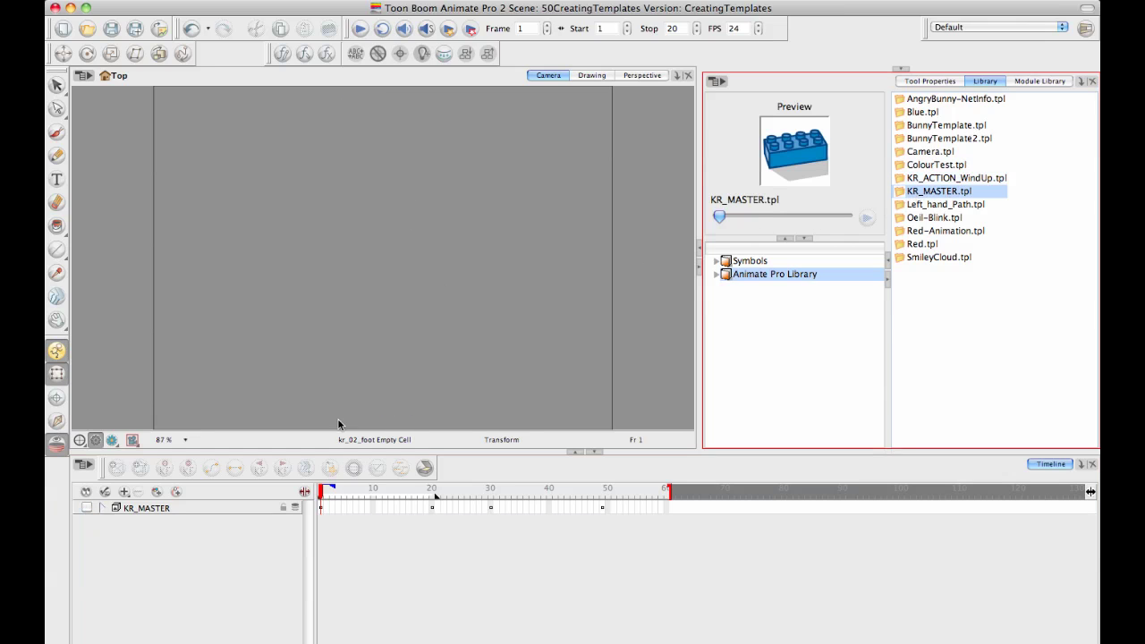
{"action": "left_click_drag", "start_coordinate": [339, 423], "coordinate": [336, 411]}
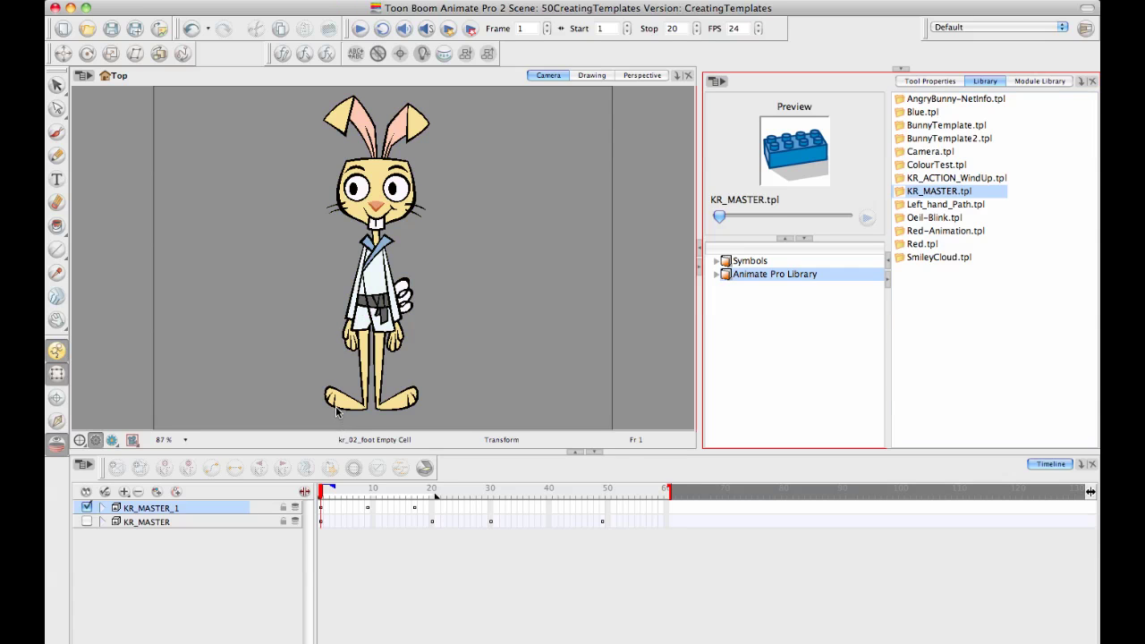
{"action": "left_click", "coordinate": [336, 411]}
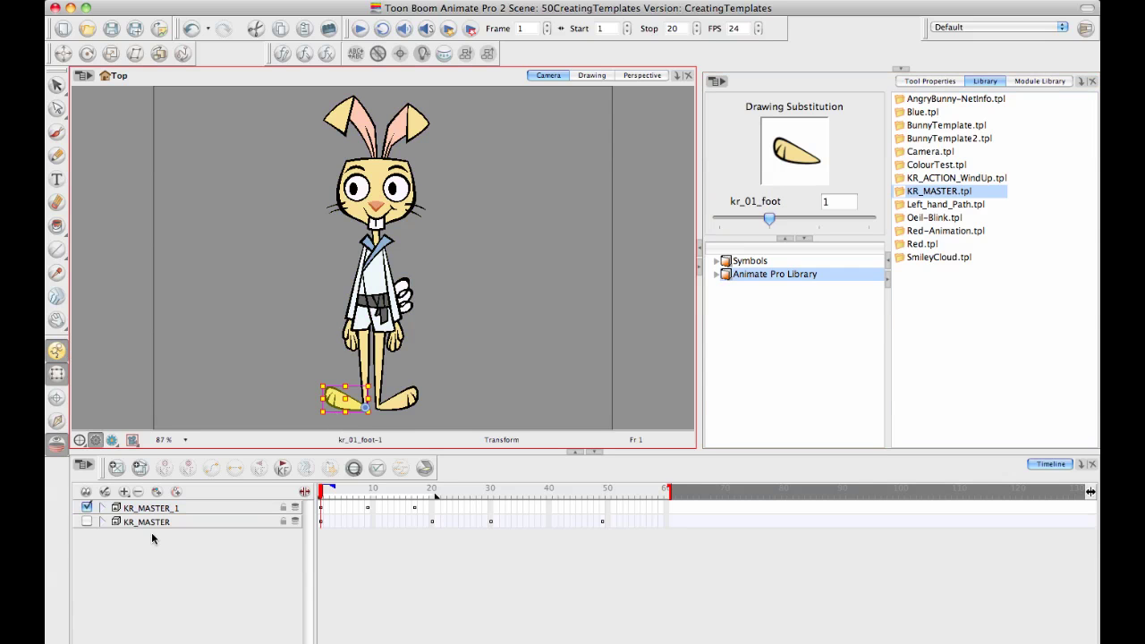
Move the KR_MASTER_1 keyframe from frame 9 to frame 1 and clear the keyframes from frames 2–48
{"action": "left_click", "coordinate": [367, 508]}
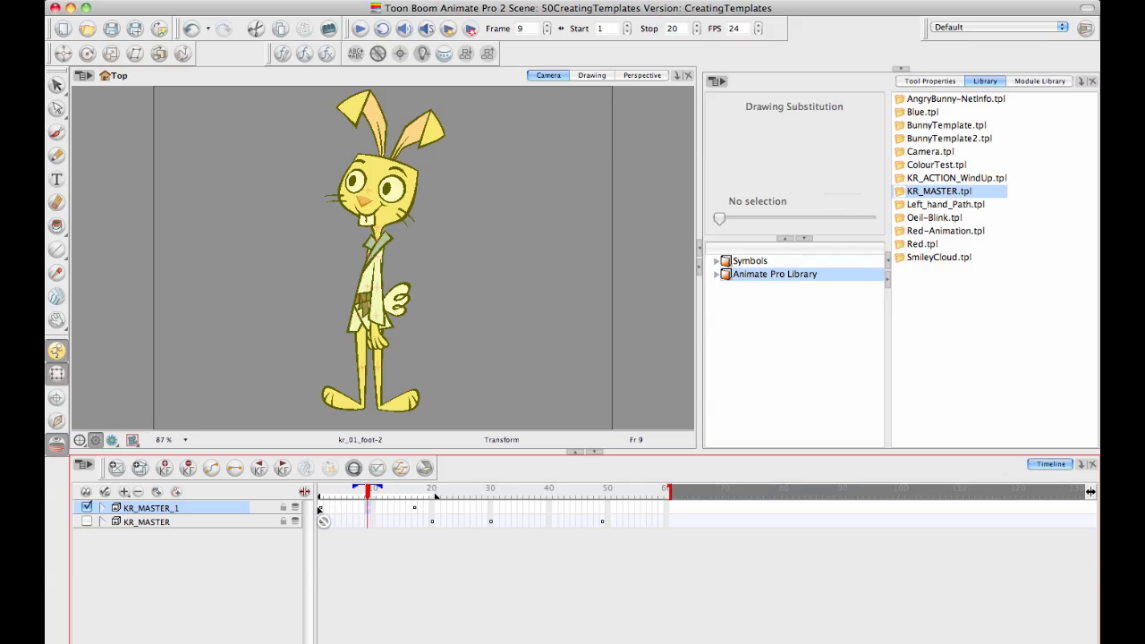
{"action": "left_click", "coordinate": [324, 508]}
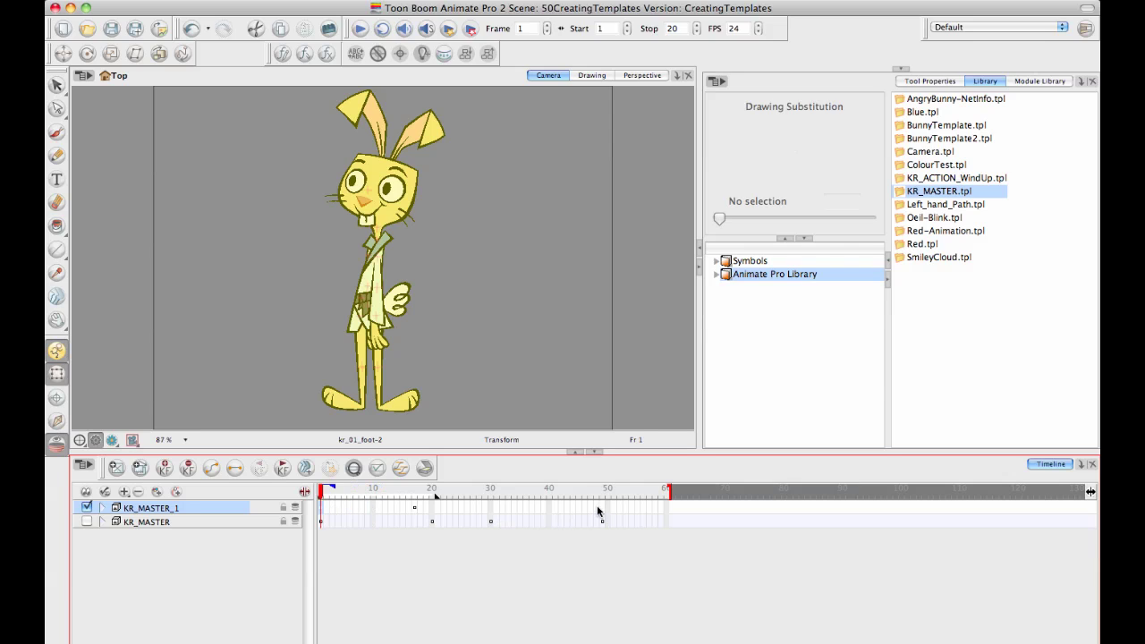
{"action": "left_click_drag", "start_coordinate": [593, 507], "coordinate": [331, 509]}
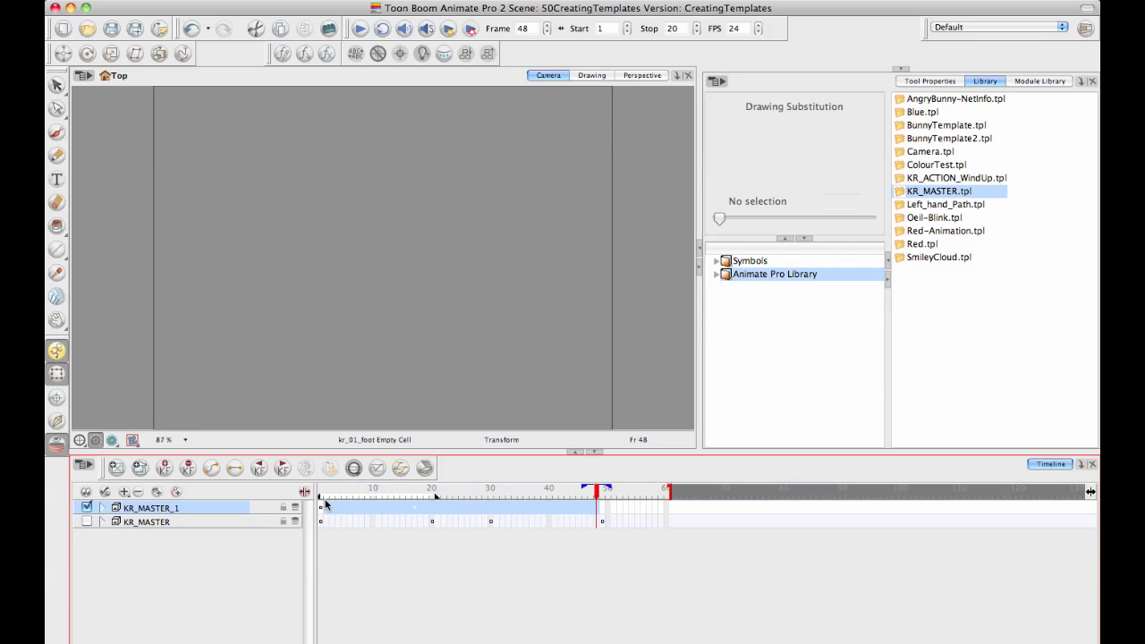
{"action": "left_click", "coordinate": [329, 494]}
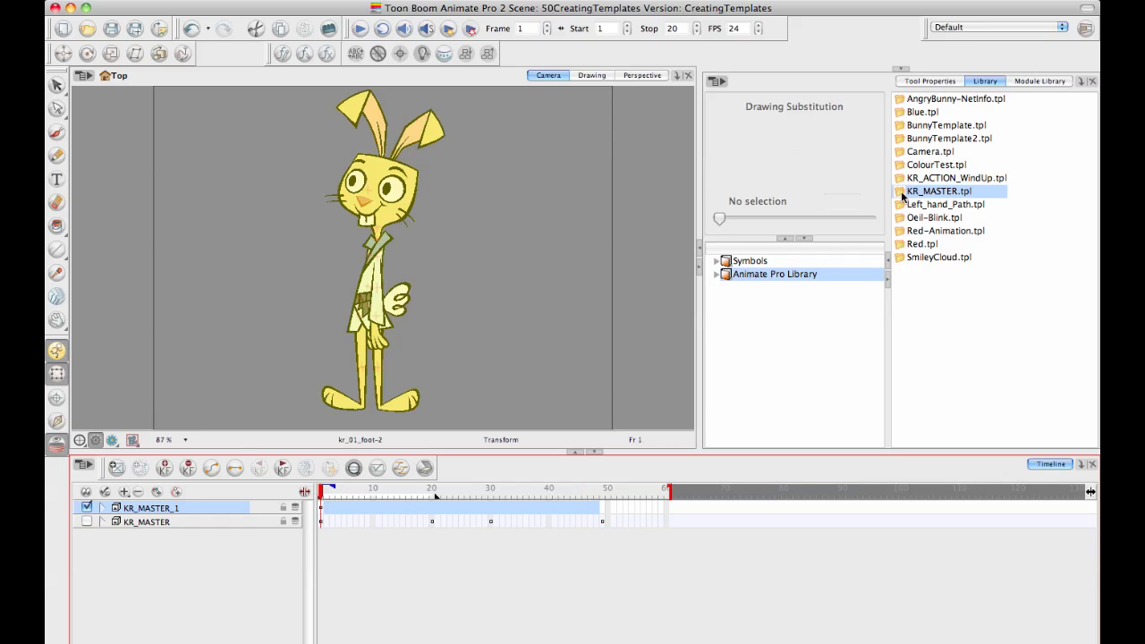
Apply the KR_ACTION_WindUp.tpl action to the MASTER-PEG layer inside KR_MASTER_1, starting at frame 1
{"action": "left_click_drag", "start_coordinate": [906, 179], "coordinate": [375, 489]}
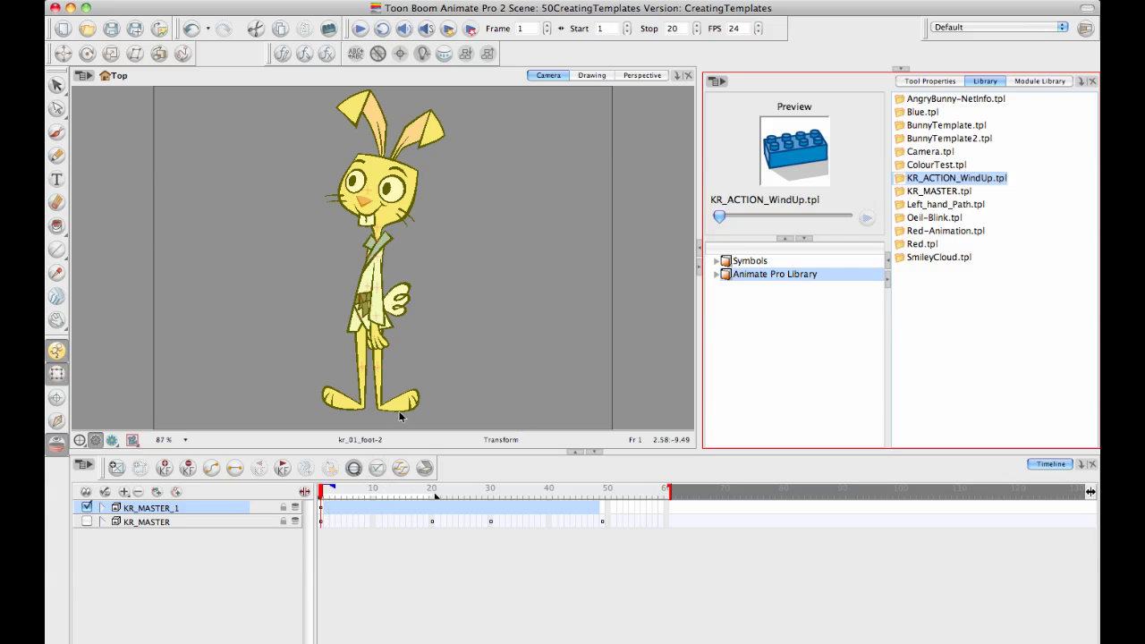
{"action": "left_click", "coordinate": [322, 490]}
{"action": "left_click", "coordinate": [327, 522]}
{"action": "left_click", "coordinate": [332, 522]}
{"action": "left_click", "coordinate": [330, 508]}
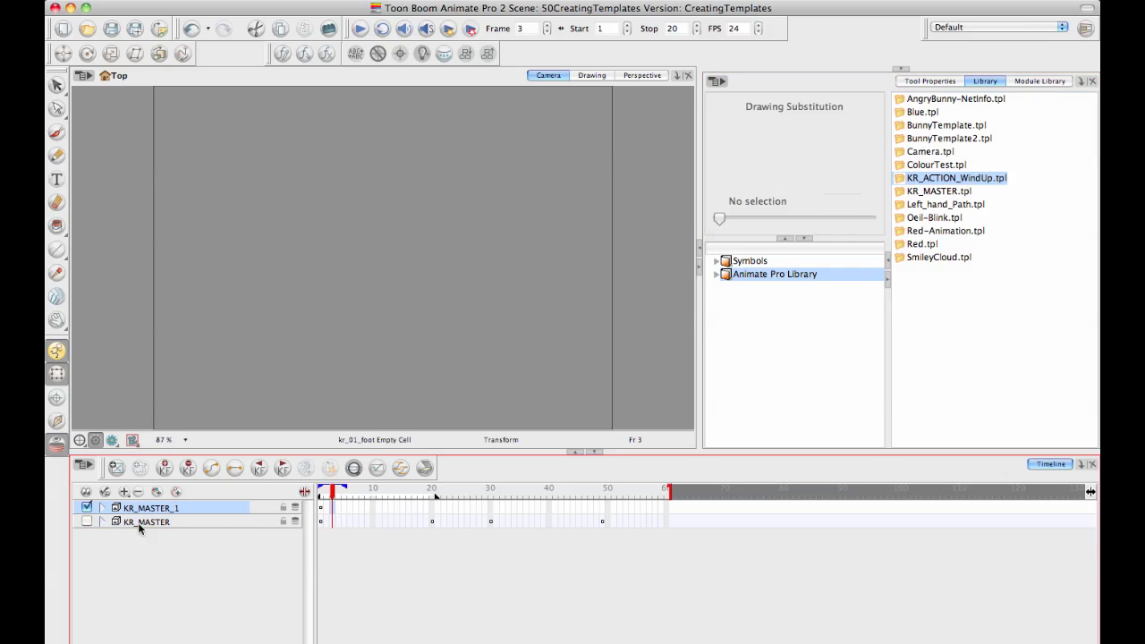
{"action": "left_click", "coordinate": [103, 508]}
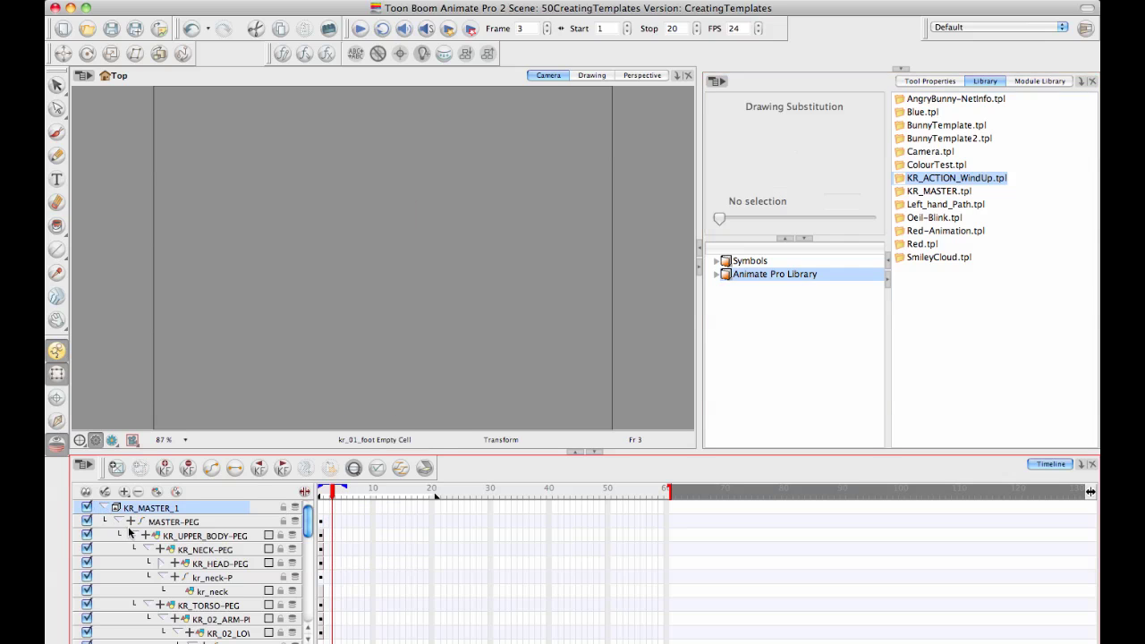
{"action": "left_click", "coordinate": [118, 522]}
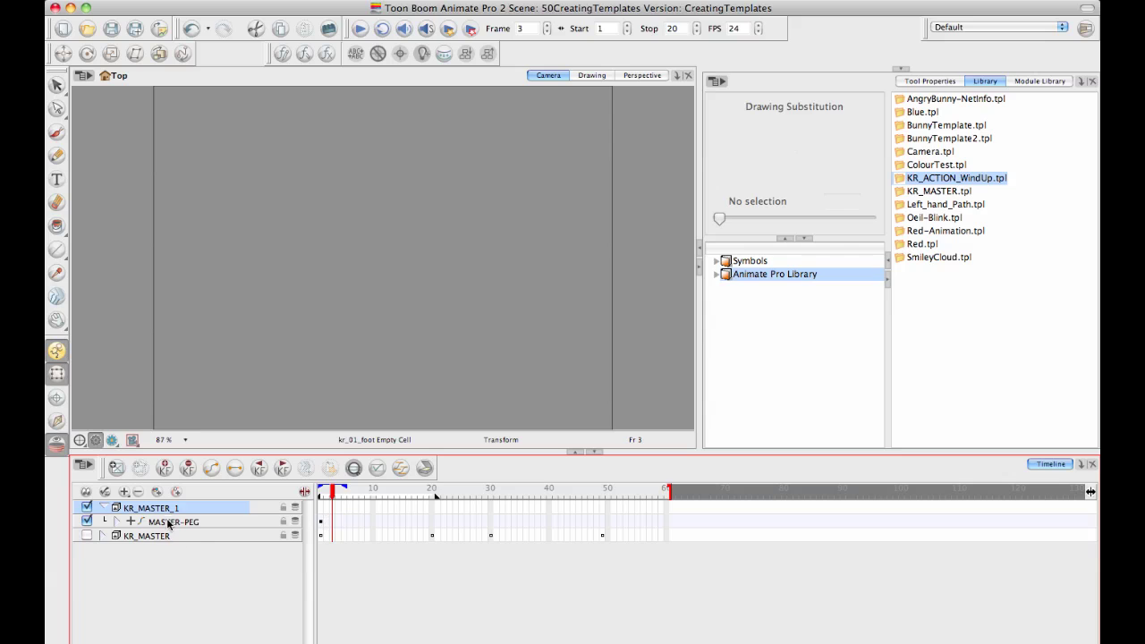
{"action": "left_click", "coordinate": [171, 522]}
{"action": "left_click", "coordinate": [179, 510]}
{"action": "mouse_move", "coordinate": [904, 180]}
{"action": "left_mouse_down"}
{"action": "mouse_move", "coordinate": [356, 476]}
{"action": "mouse_move", "coordinate": [322, 527]}
{"action": "left_mouse_up"}
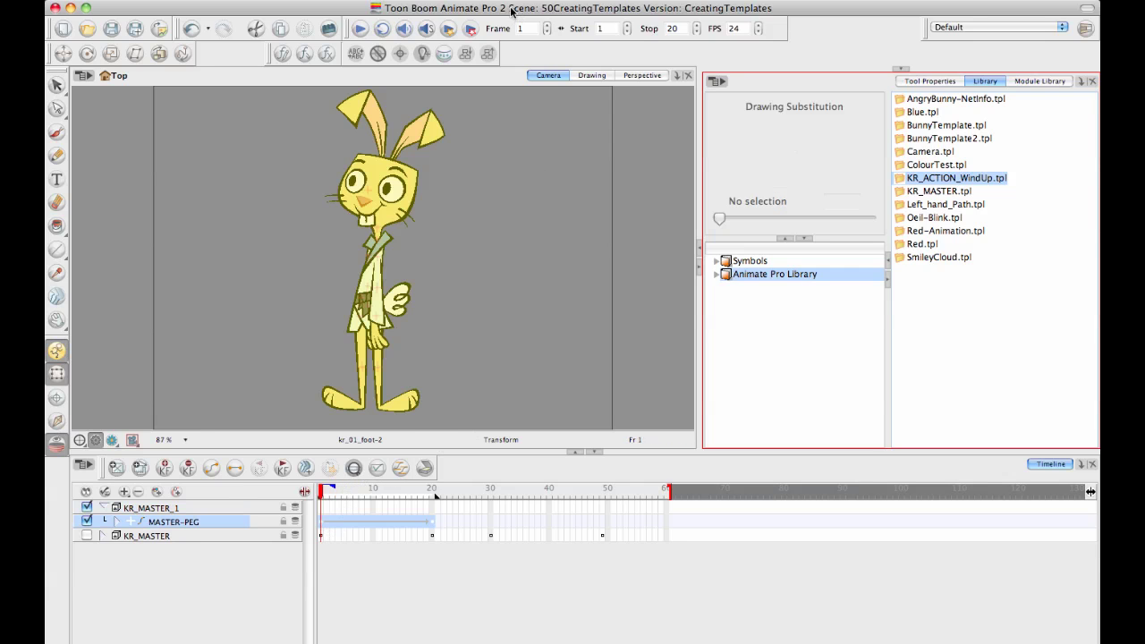
Play back frames 1–20 to review the wind-up action on the KR_MASTER_1 rabbit
{"action": "left_click", "coordinate": [360, 29]}
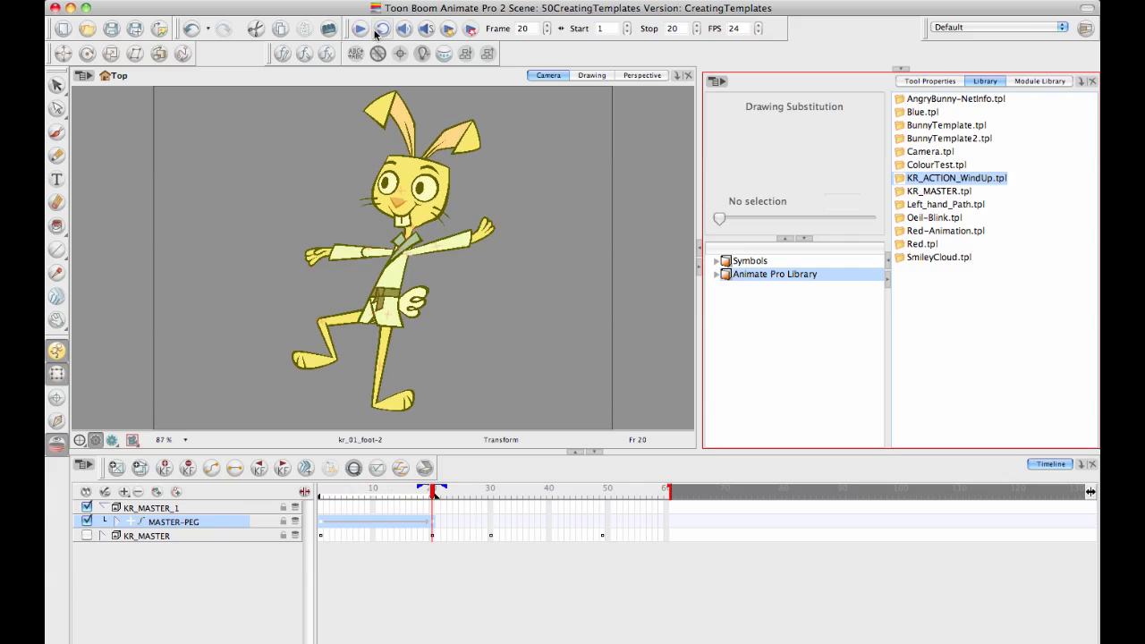
{"action": "left_click", "coordinate": [361, 31]}
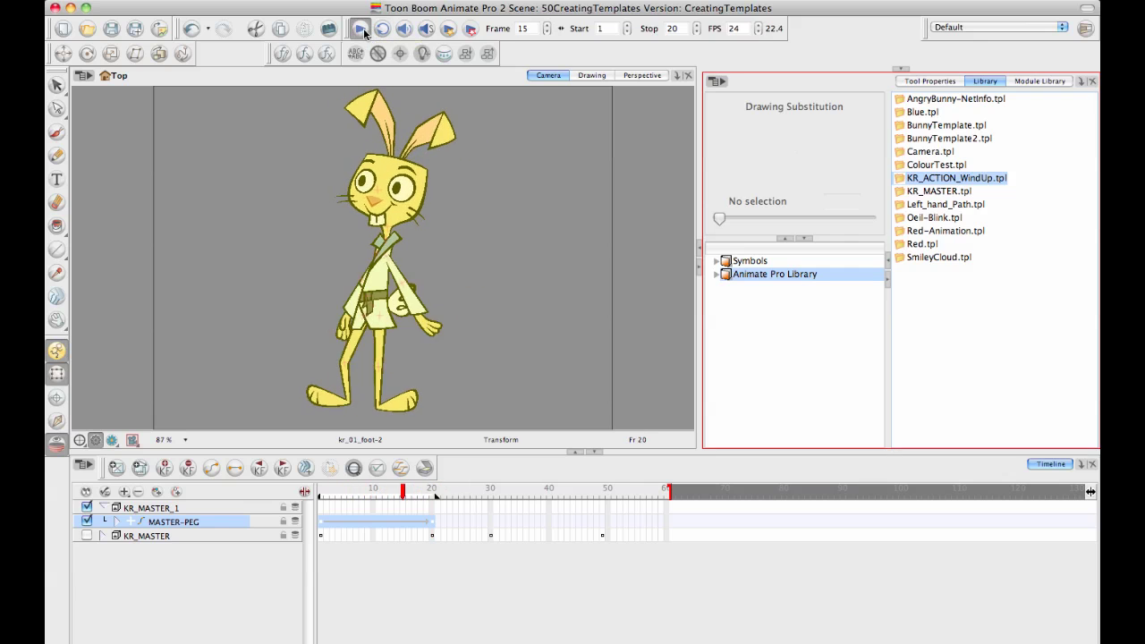
{"action": "left_click", "coordinate": [362, 31]}
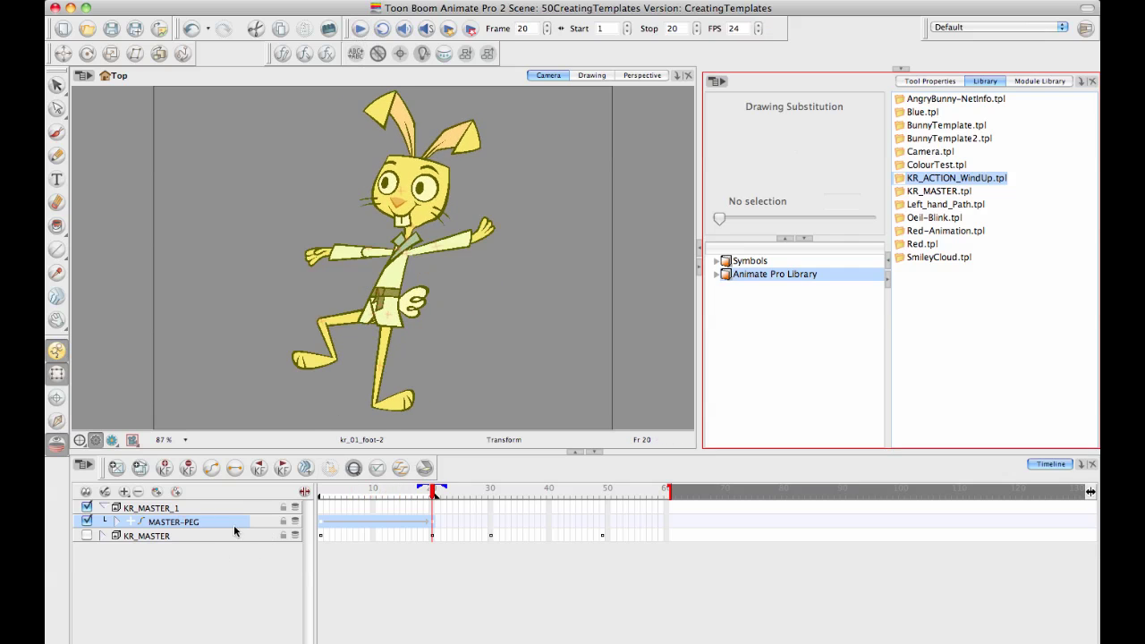
Collapse and hide KR_MASTER_1, add KR_ACTION_WindUp.tpl to the scene as its own MASTER-PEG layer, and scrub back to frame 1
{"action": "left_click", "coordinate": [104, 508]}
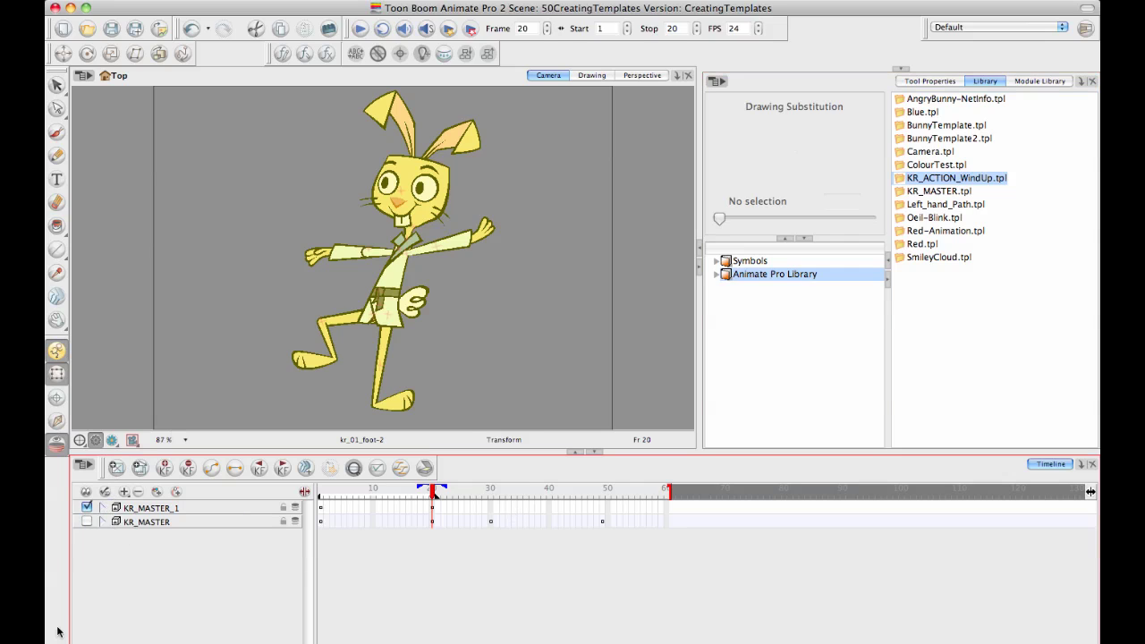
{"action": "left_click", "coordinate": [87, 508]}
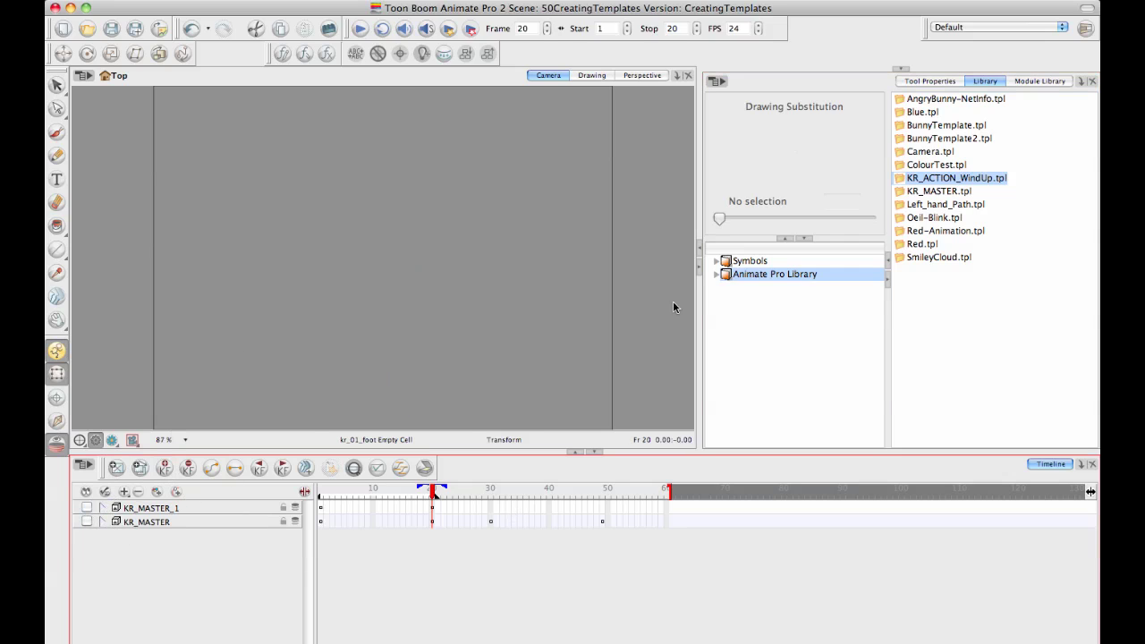
{"action": "left_click", "coordinate": [902, 179]}
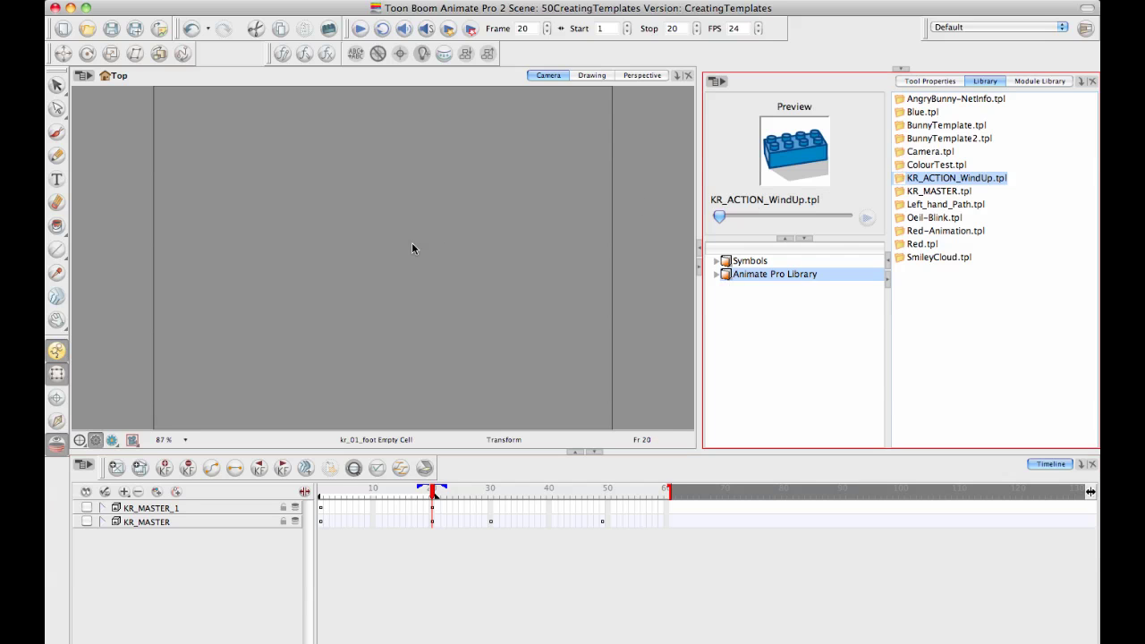
{"action": "left_click_drag", "start_coordinate": [412, 248], "coordinate": [296, 492]}
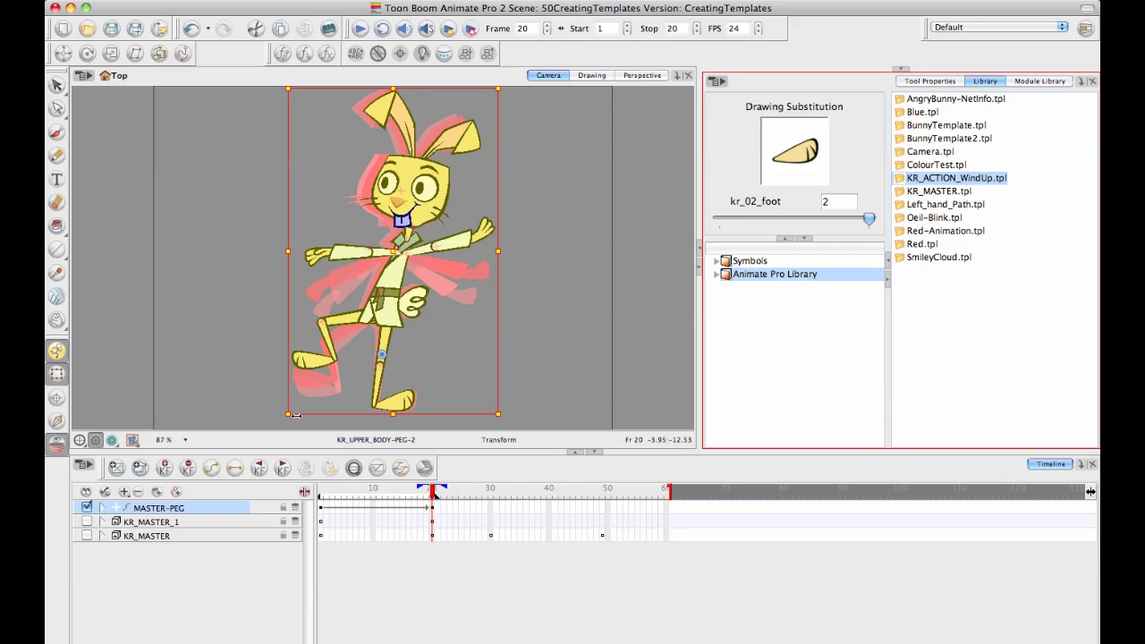
{"action": "left_click", "coordinate": [238, 346]}
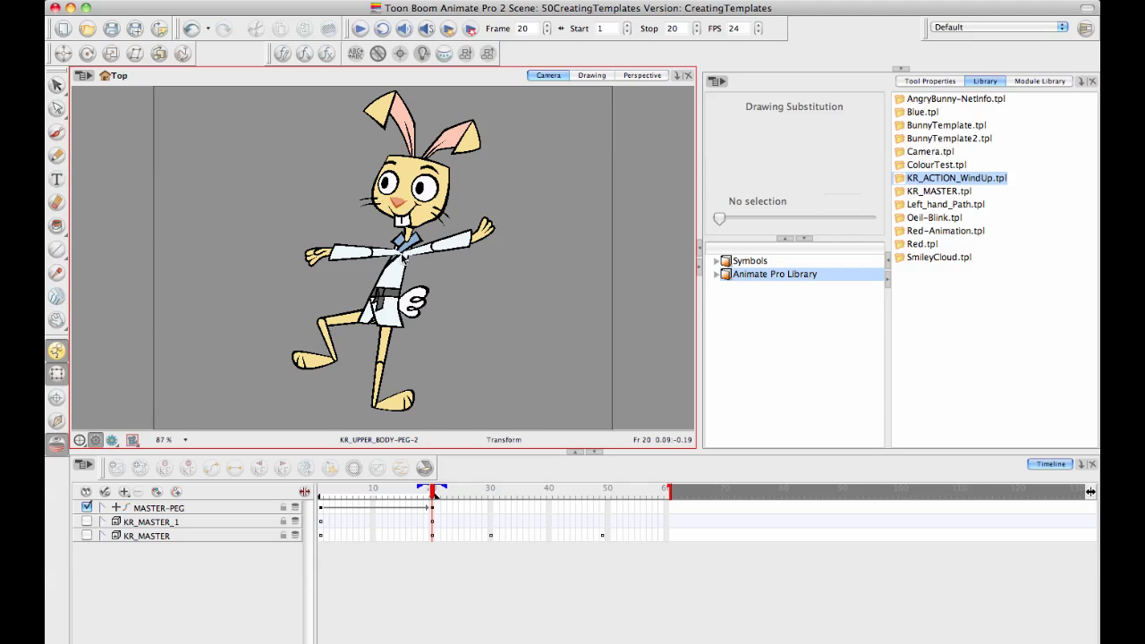
{"action": "left_click_drag", "start_coordinate": [433, 490], "coordinate": [304, 476]}
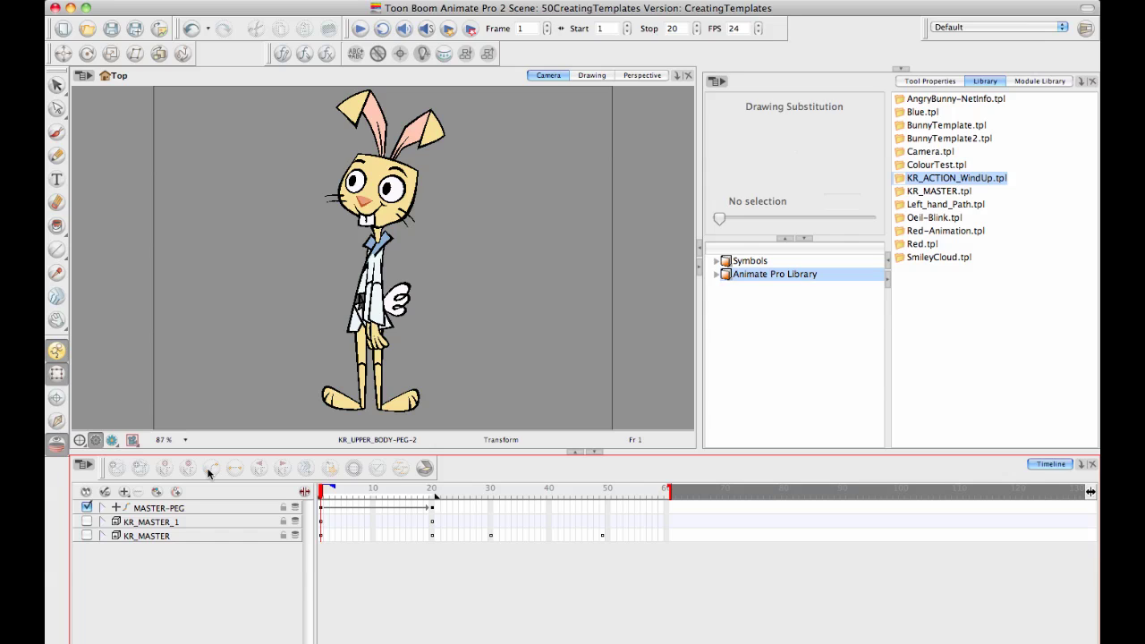
Delete the standalone MASTER-PEG and KR_MASTER_1 layers and make the original KR_MASTER layer visible again
{"action": "left_click", "coordinate": [183, 509]}
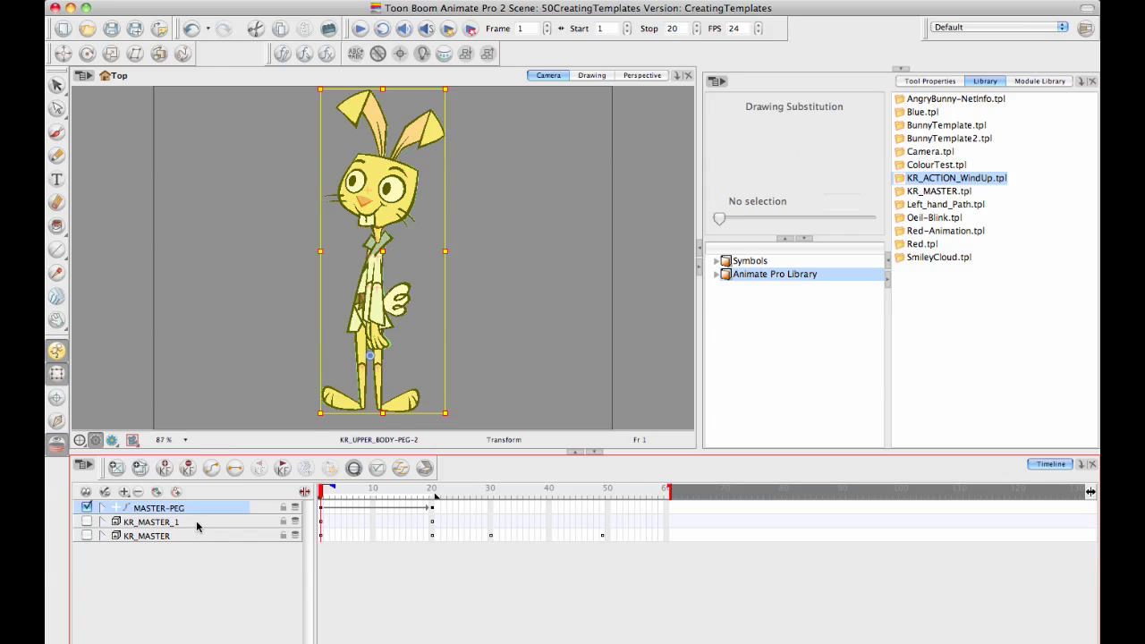
{"action": "left_click", "coordinate": [195, 523]}
{"action": "left_click", "coordinate": [186, 509], "text": "shift"}
{"action": "left_click", "coordinate": [140, 493]}
{"action": "left_click", "coordinate": [614, 354]}
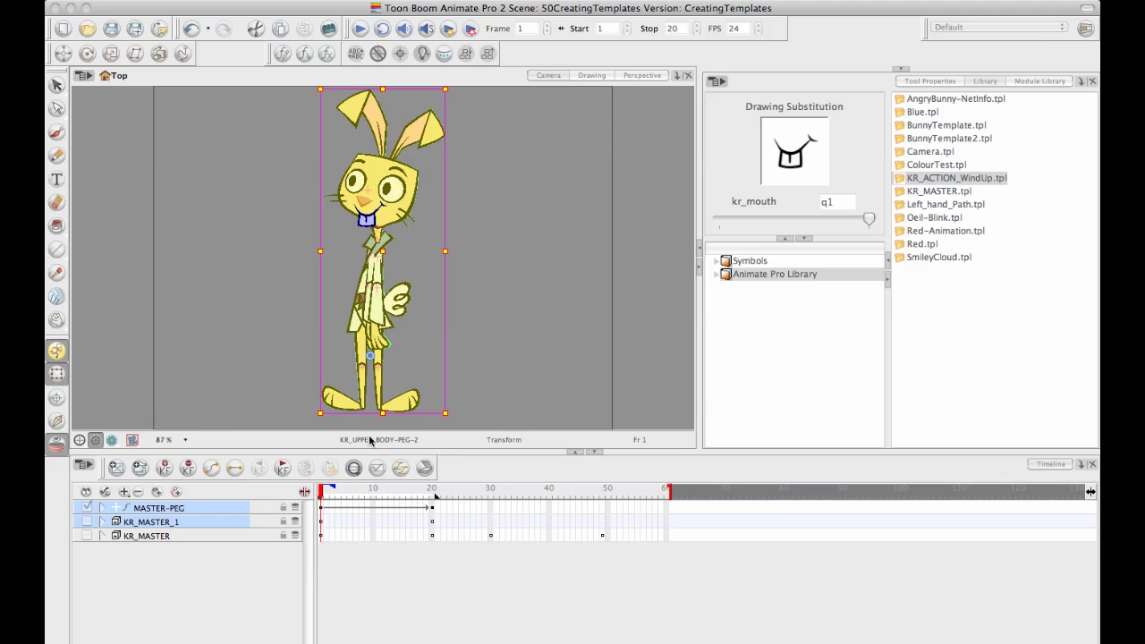
{"action": "key", "text": "Delete"}
{"action": "left_click", "coordinate": [87, 508]}
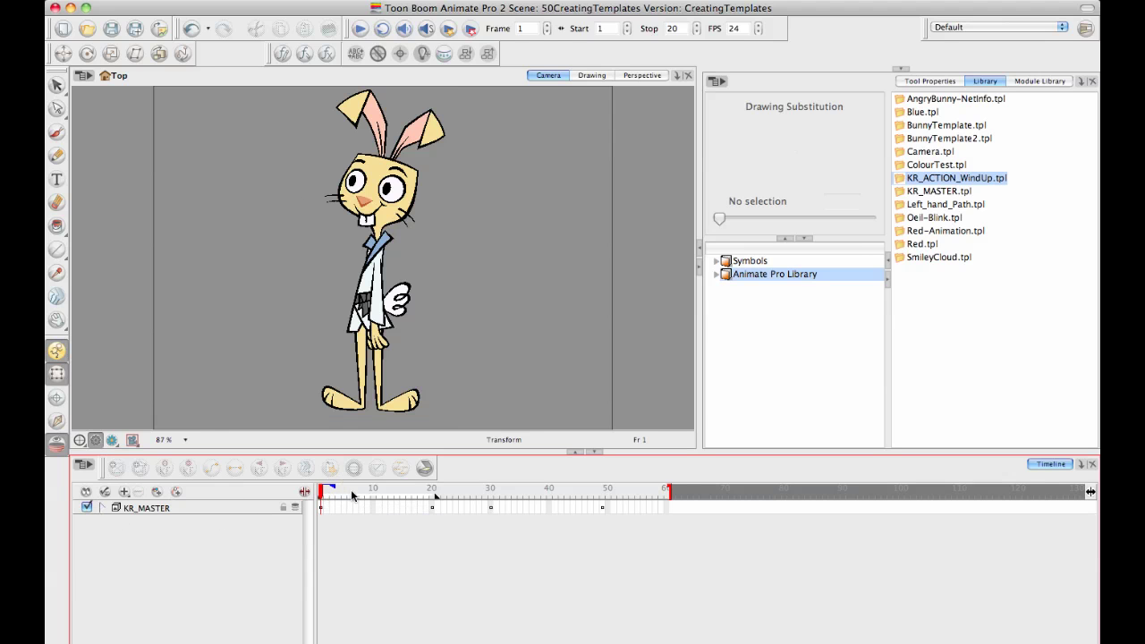
Expand KR_MASTER at frame 30, try swapping the kr_02_eyeball drawing to 3, and undo the swap
{"action": "left_click_drag", "start_coordinate": [328, 493], "coordinate": [490, 483]}
{"action": "left_click", "coordinate": [100, 507]}
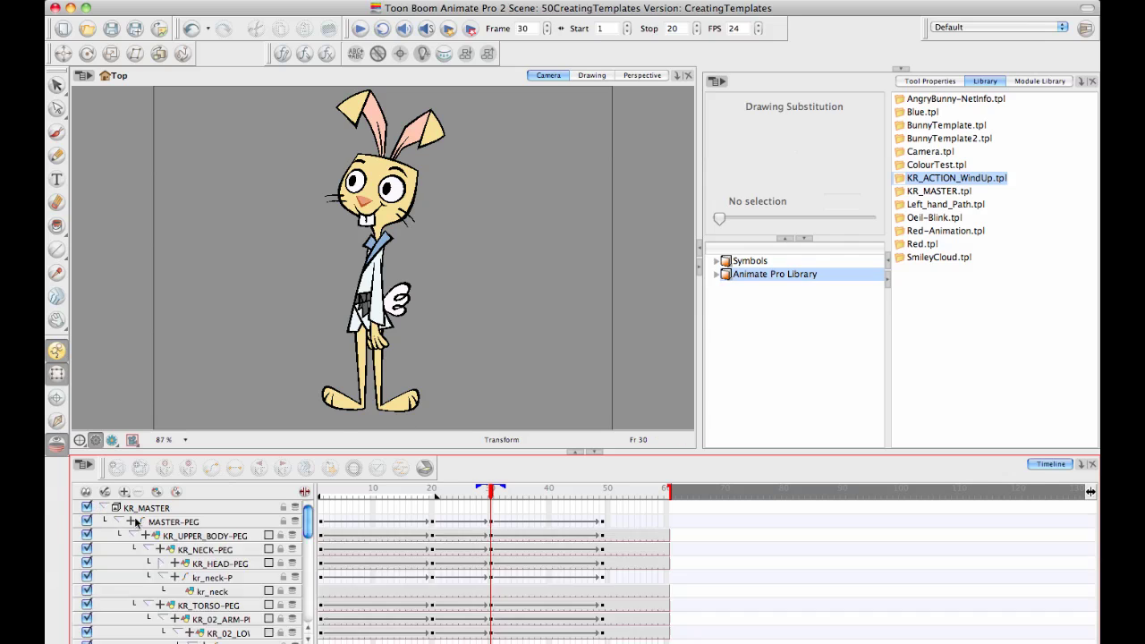
{"action": "left_click", "coordinate": [400, 184]}
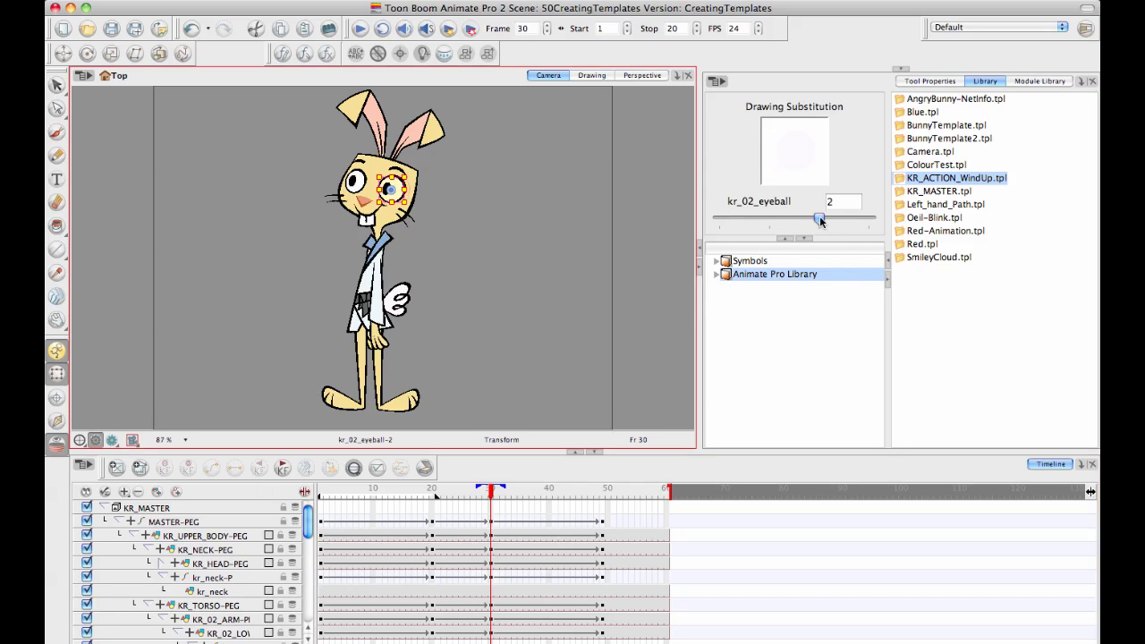
{"action": "mouse_move", "coordinate": [820, 217]}
{"action": "left_mouse_down"}
{"action": "mouse_move", "coordinate": [768, 218]}
{"action": "mouse_move", "coordinate": [866, 221]}
{"action": "left_mouse_up"}
{"action": "left_click", "coordinate": [632, 235]}
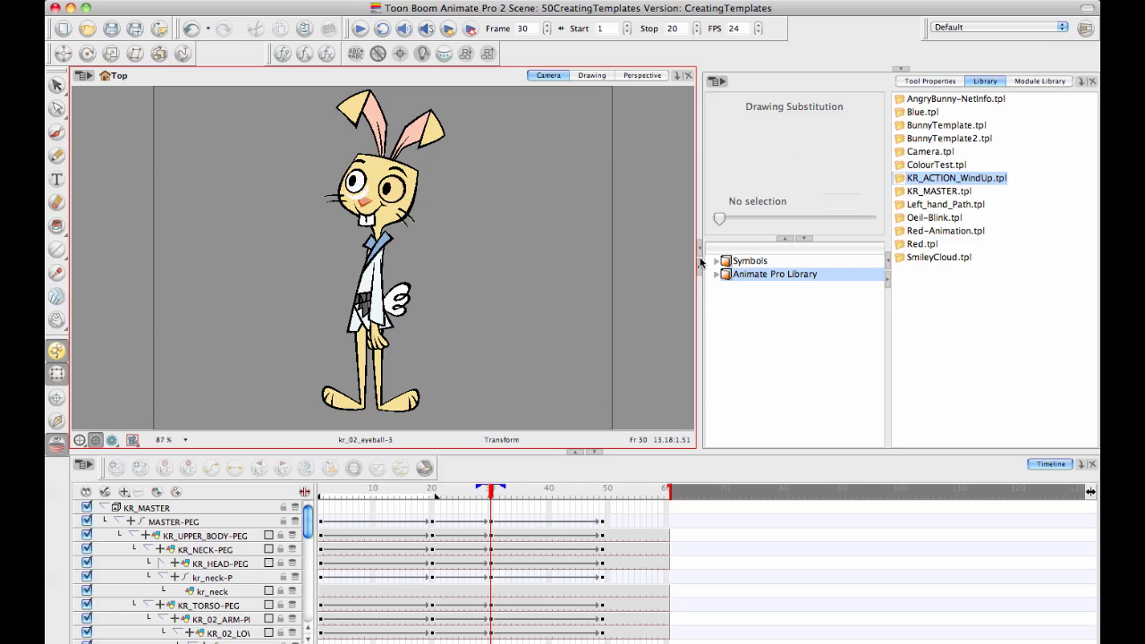
{"action": "key", "text": "ctrl+z"}
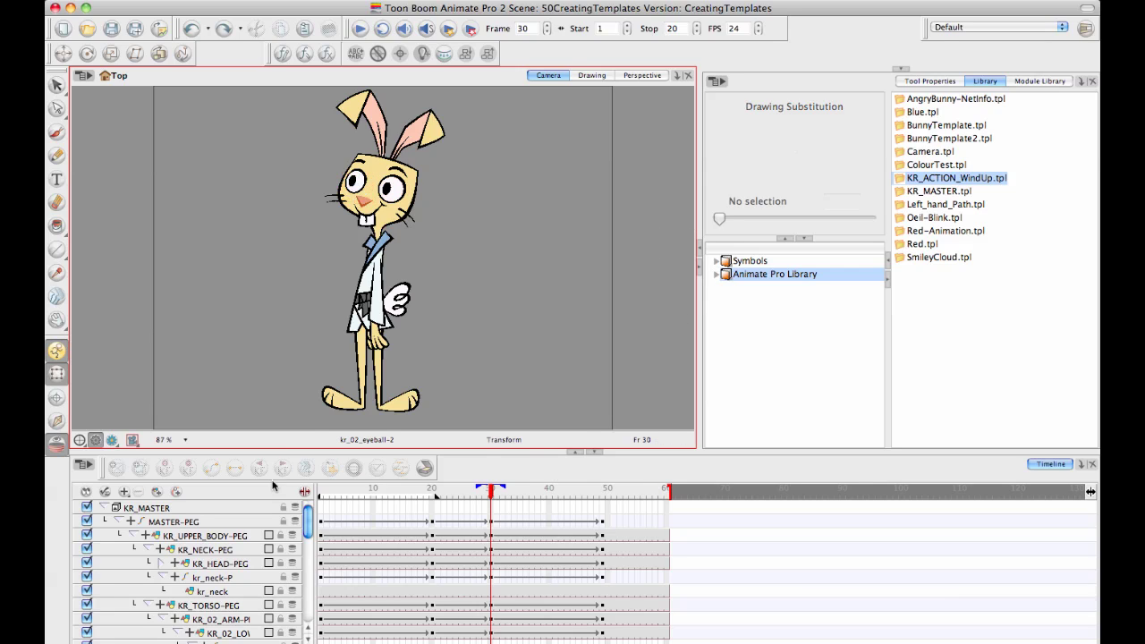